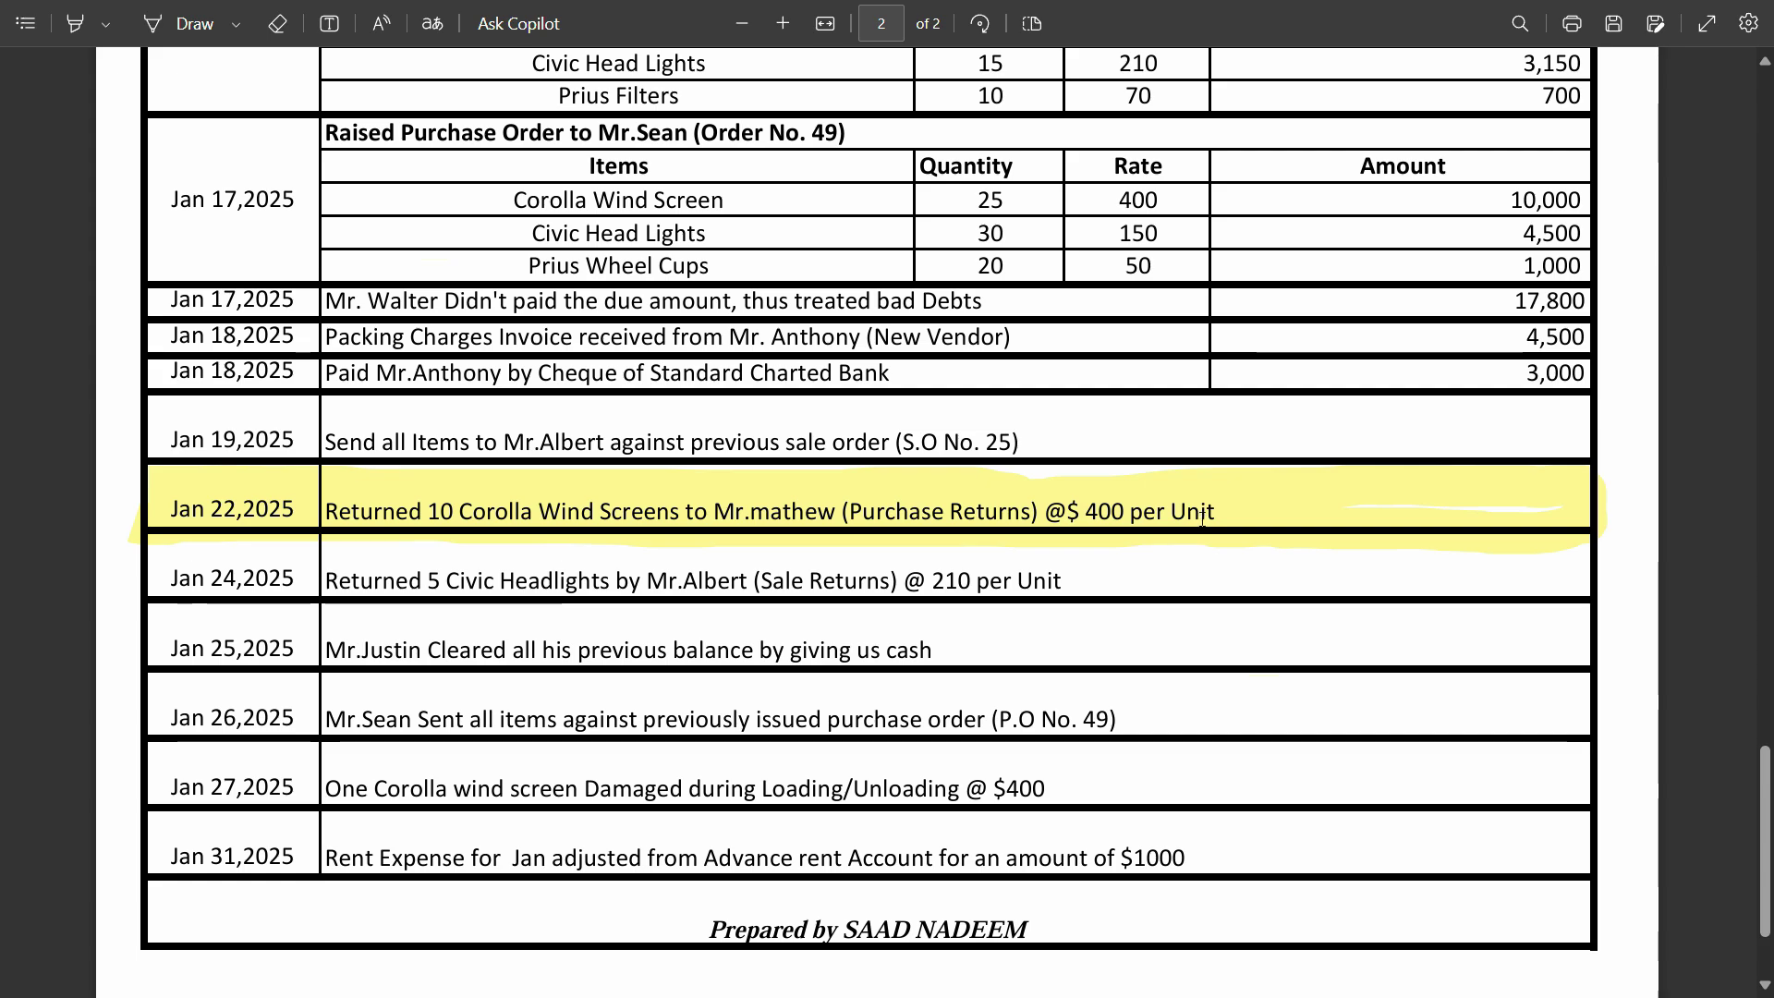
# - Switch to Zoho Books and go to the empty Vendor Credits list under Purchases
pyautogui.hotkey('alt', 'Tab')
pyautogui.hotkey('alt', 'Tab')
pyautogui.hotkey('alt', 'Tab')
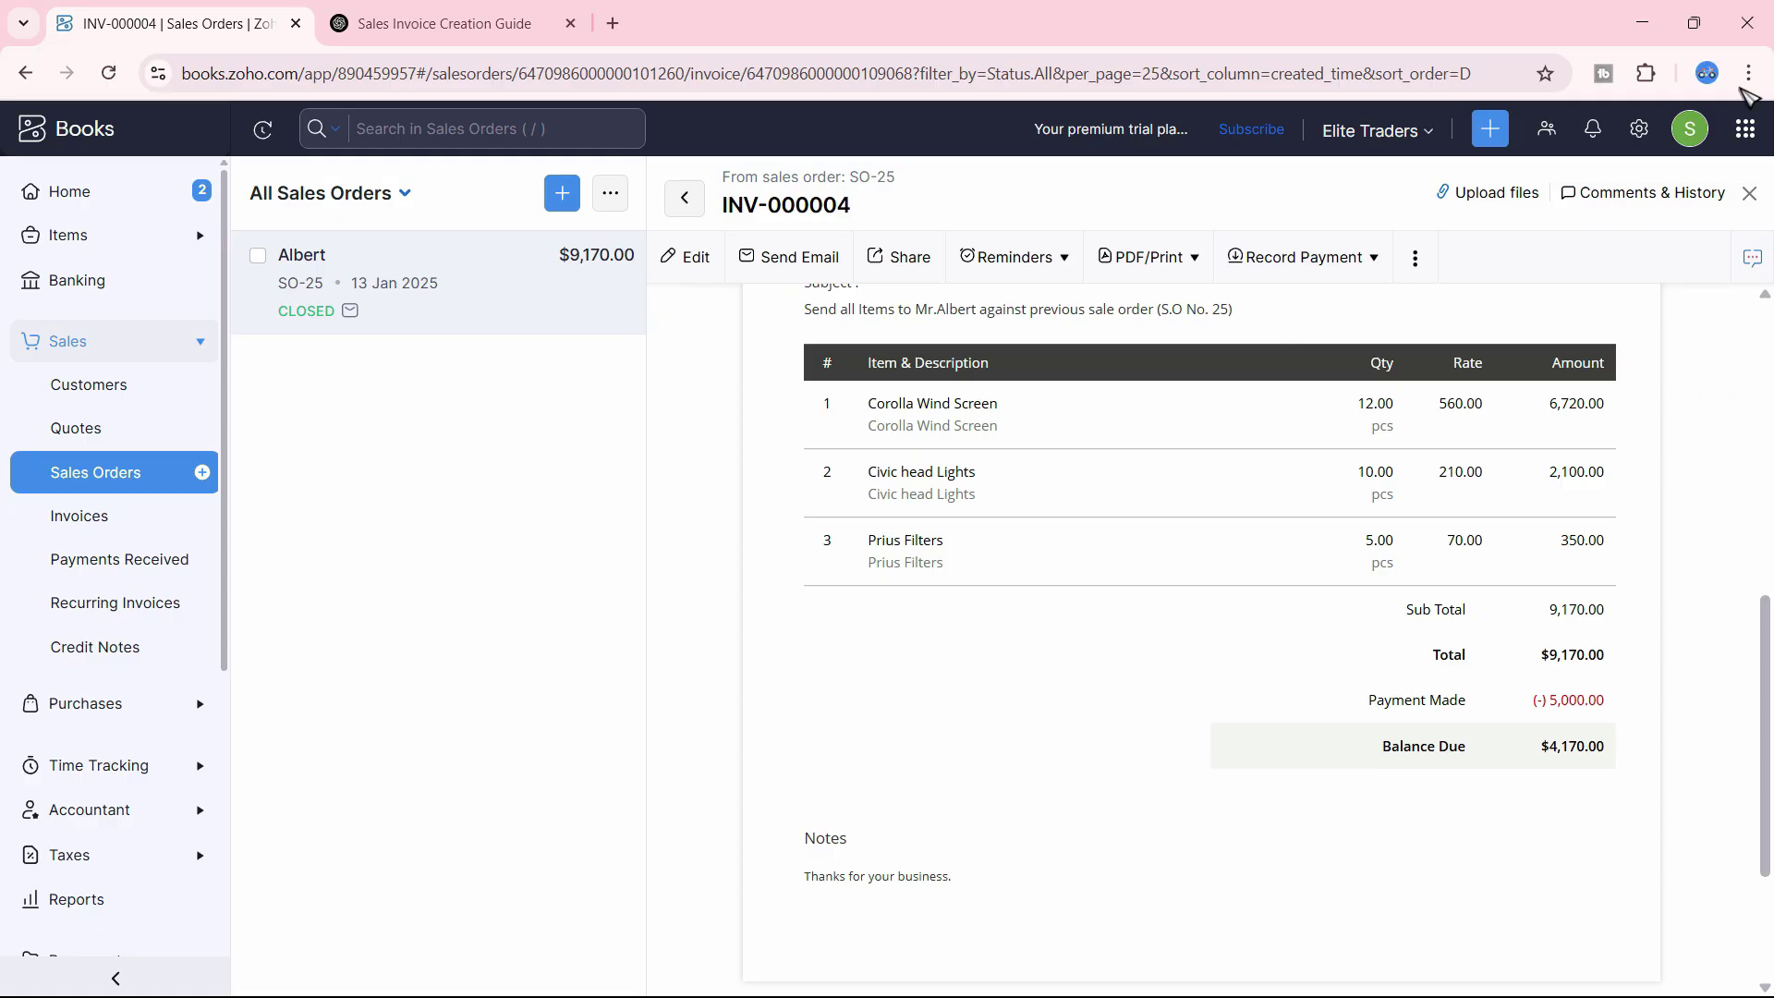
pyautogui.press('F11')
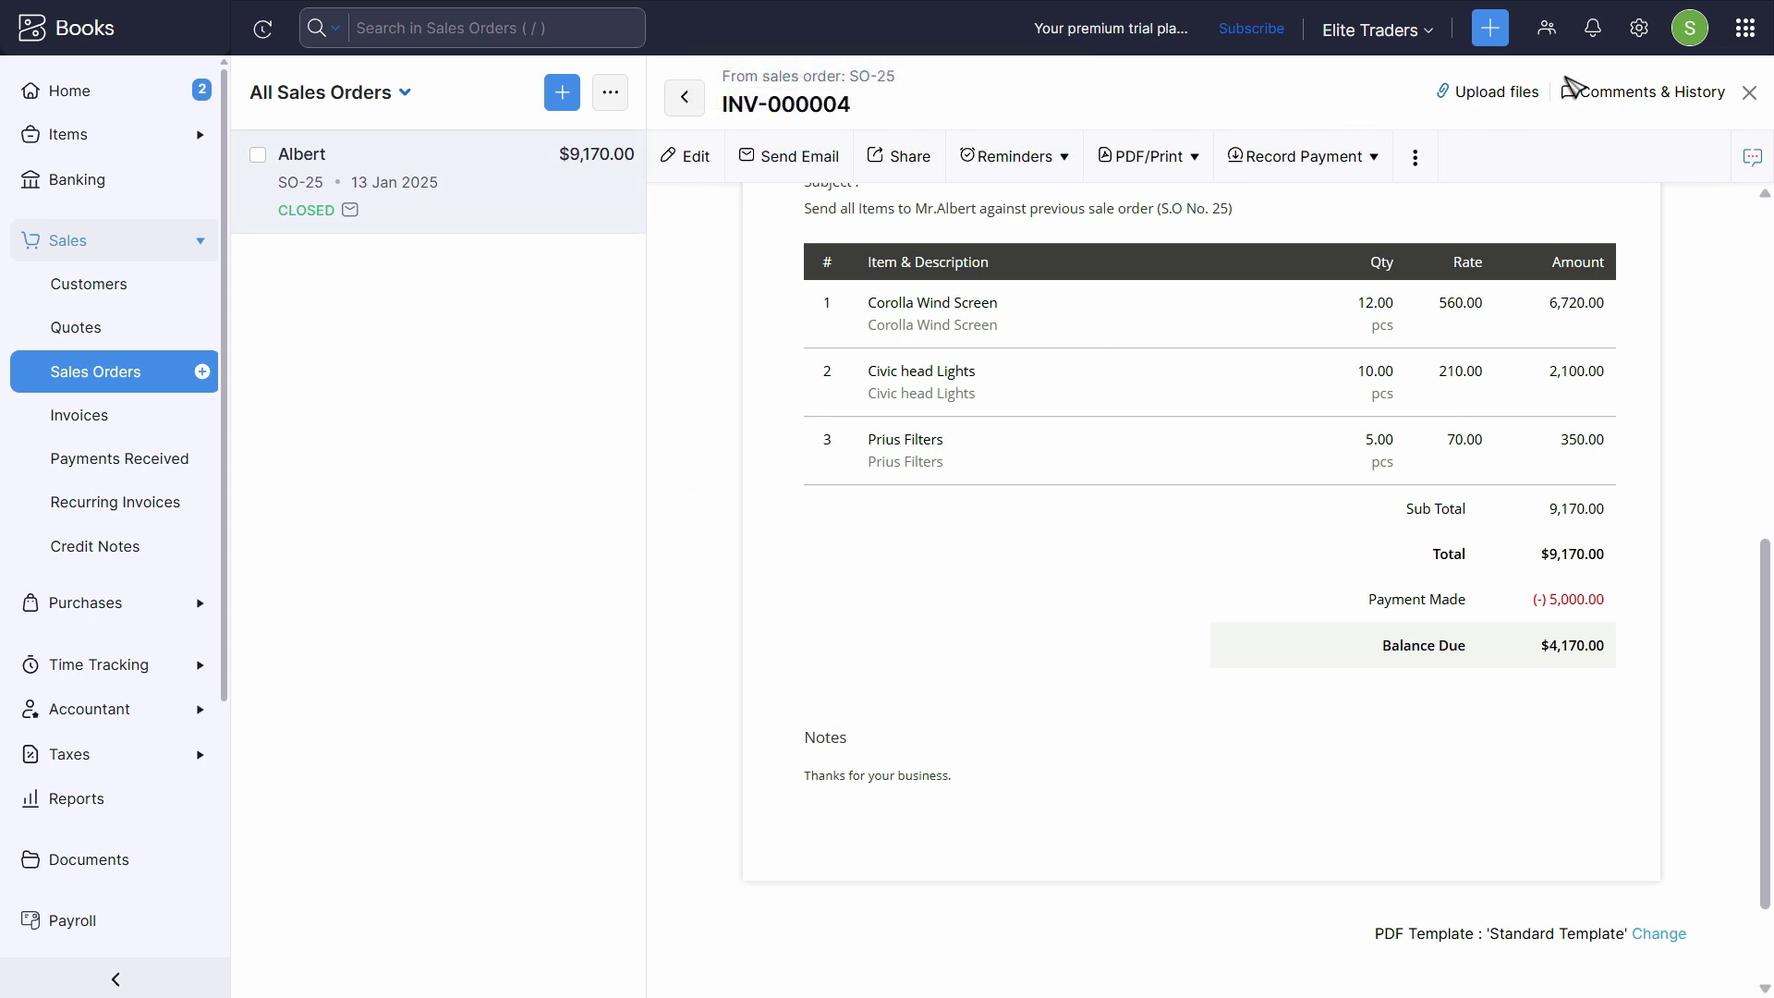
pyautogui.click(1491, 31)
pyautogui.click(65, 245)
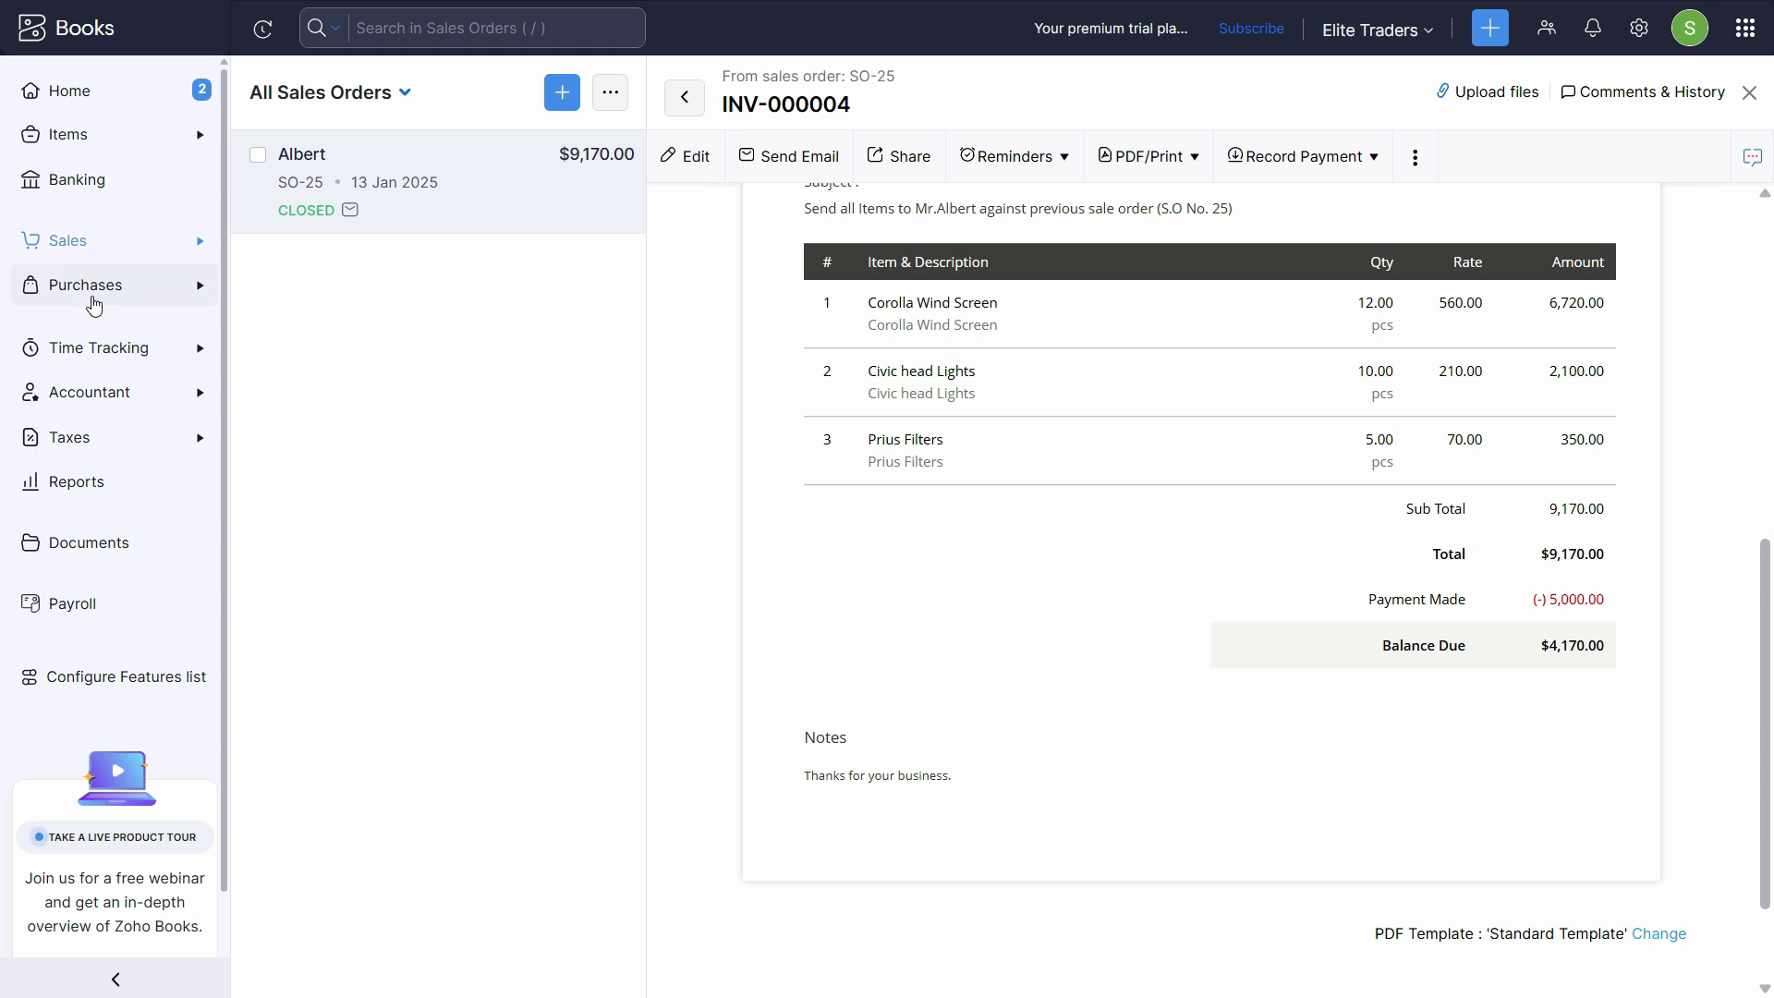
pyautogui.click(78, 286)
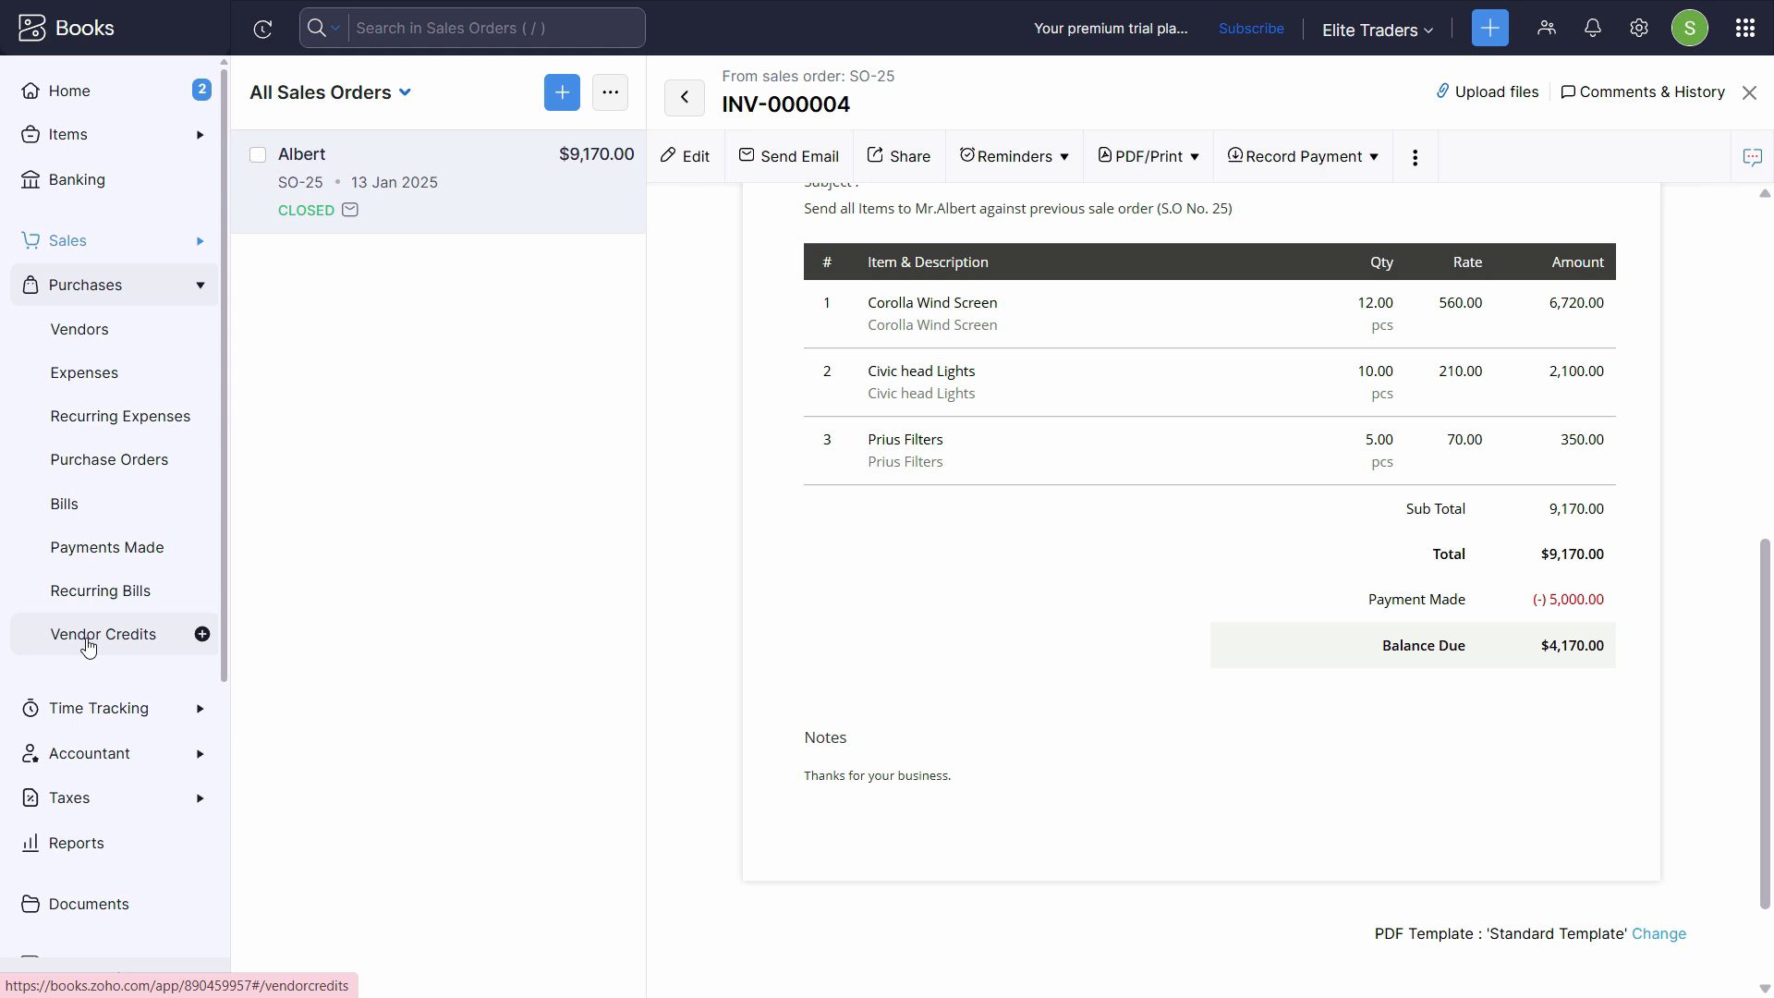
pyautogui.click(87, 644)
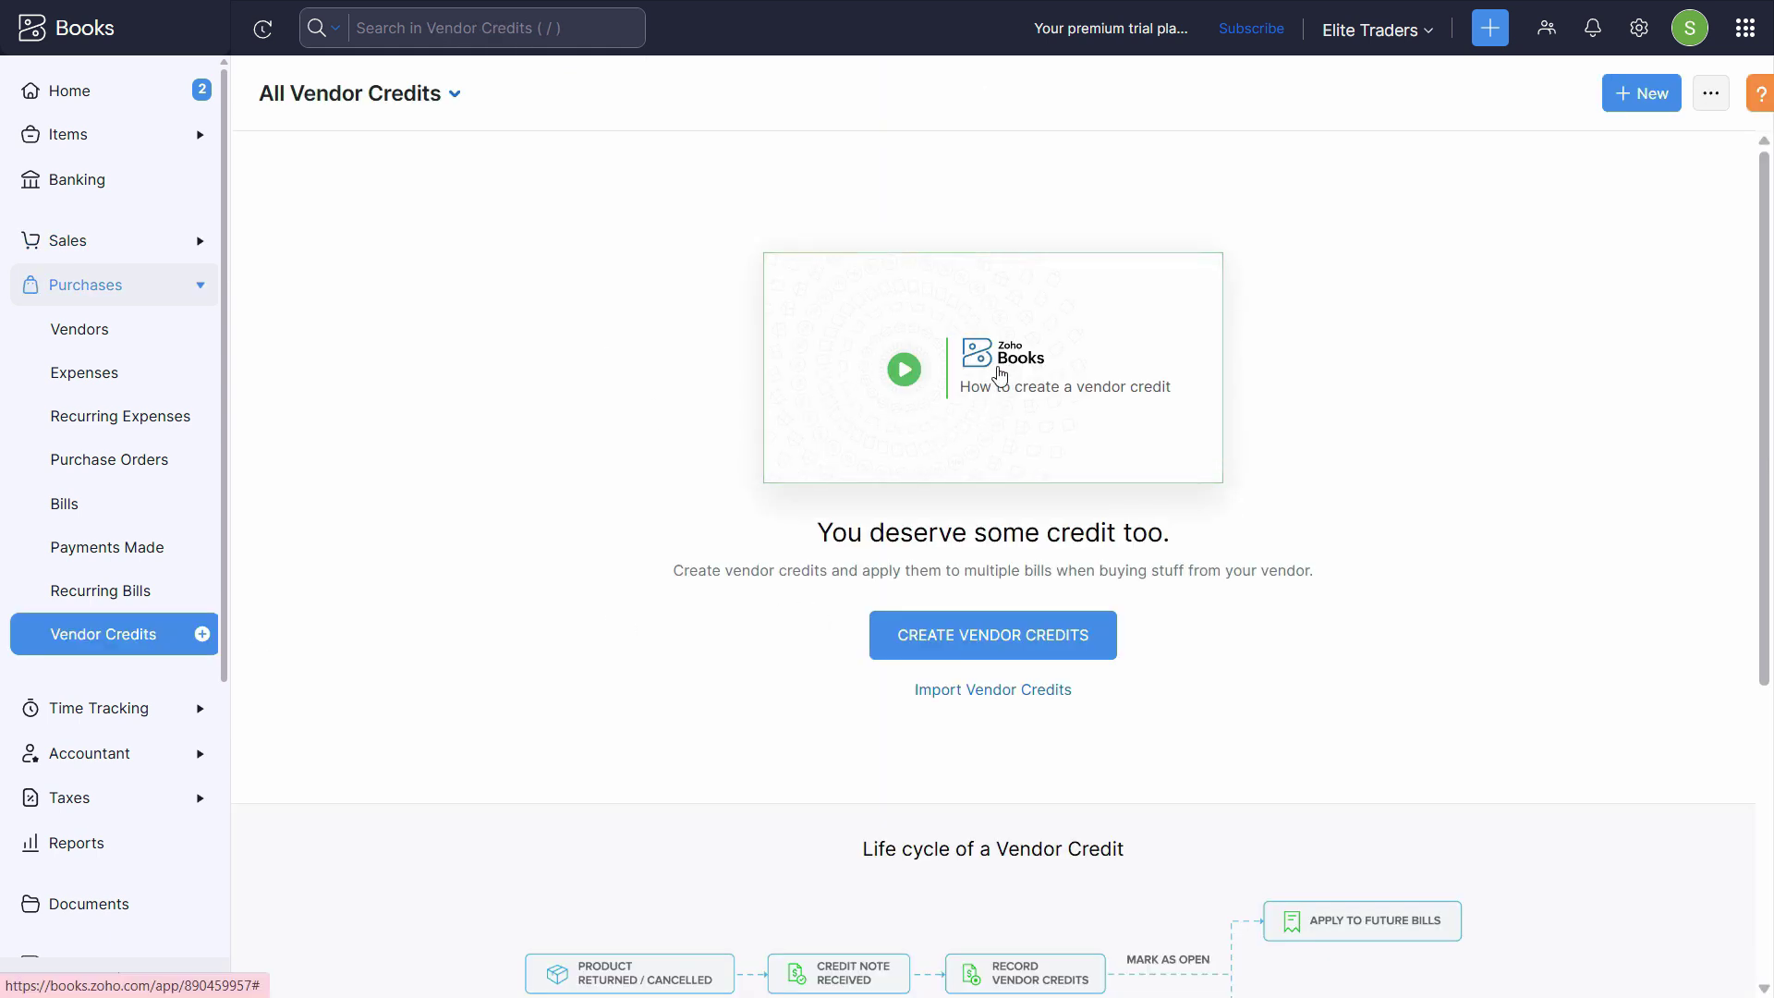
pyautogui.scroll(-2, 996, 383)
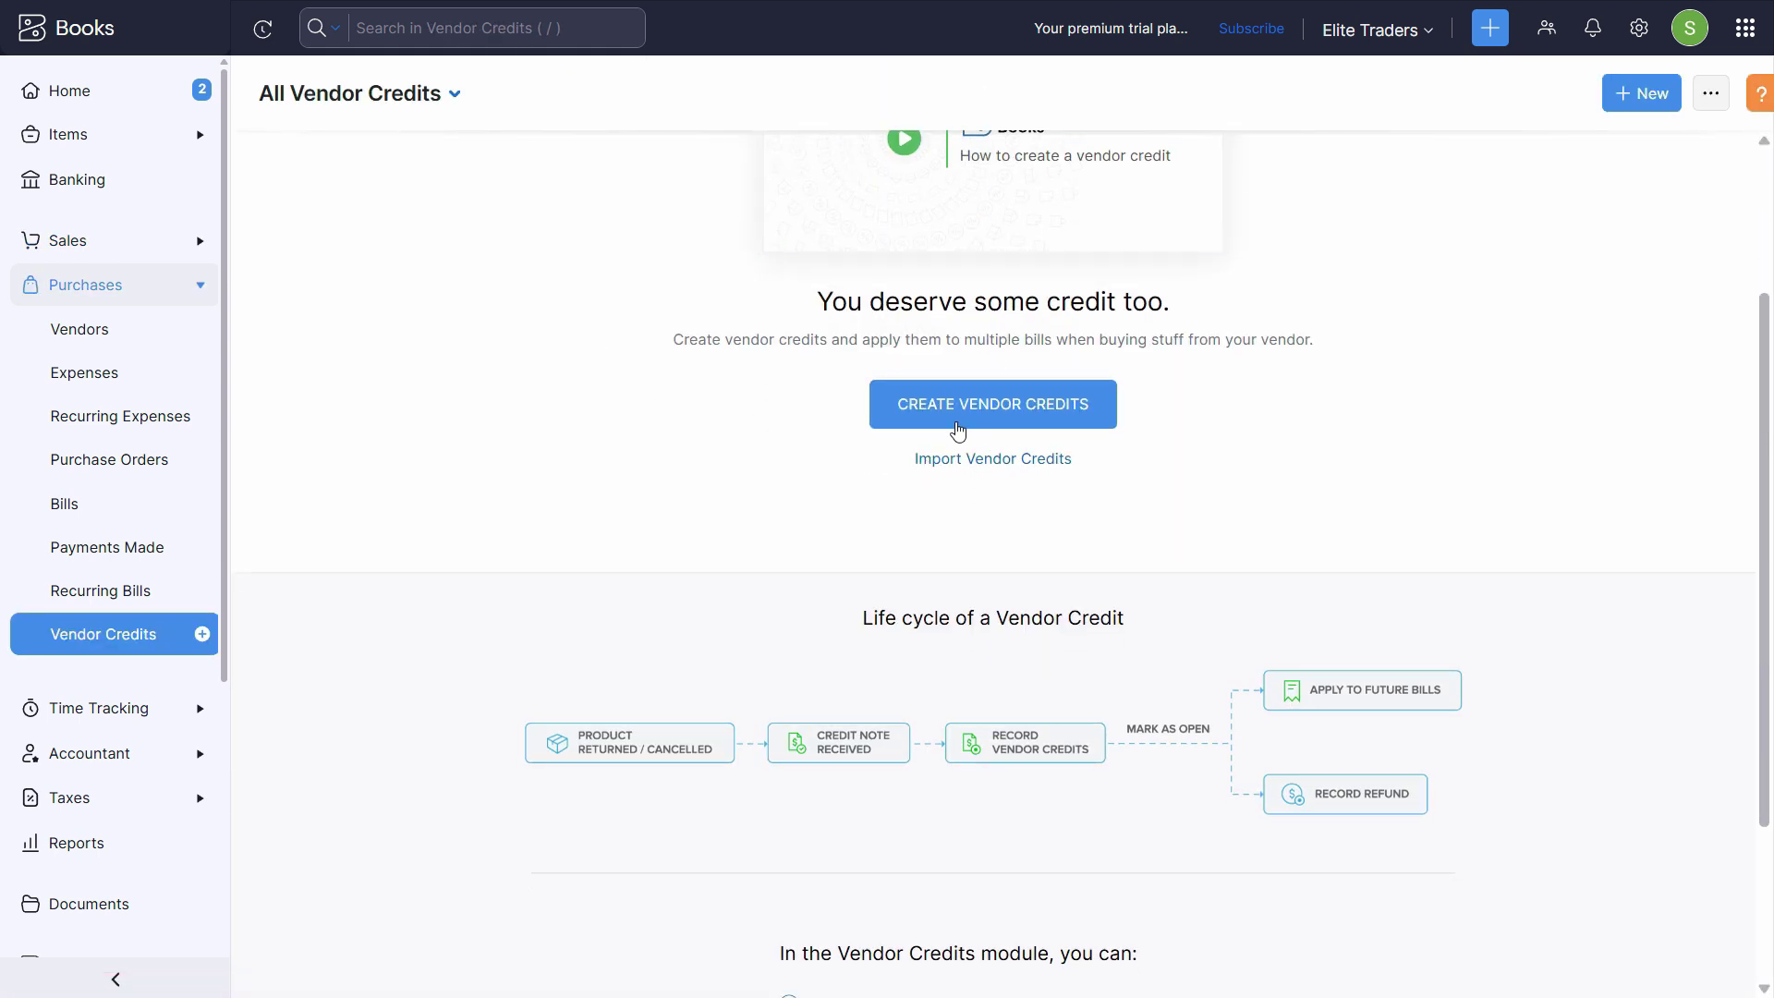
# - Start a new vendor credit and select the vendor from the purchase-return line
pyautogui.click(985, 418)
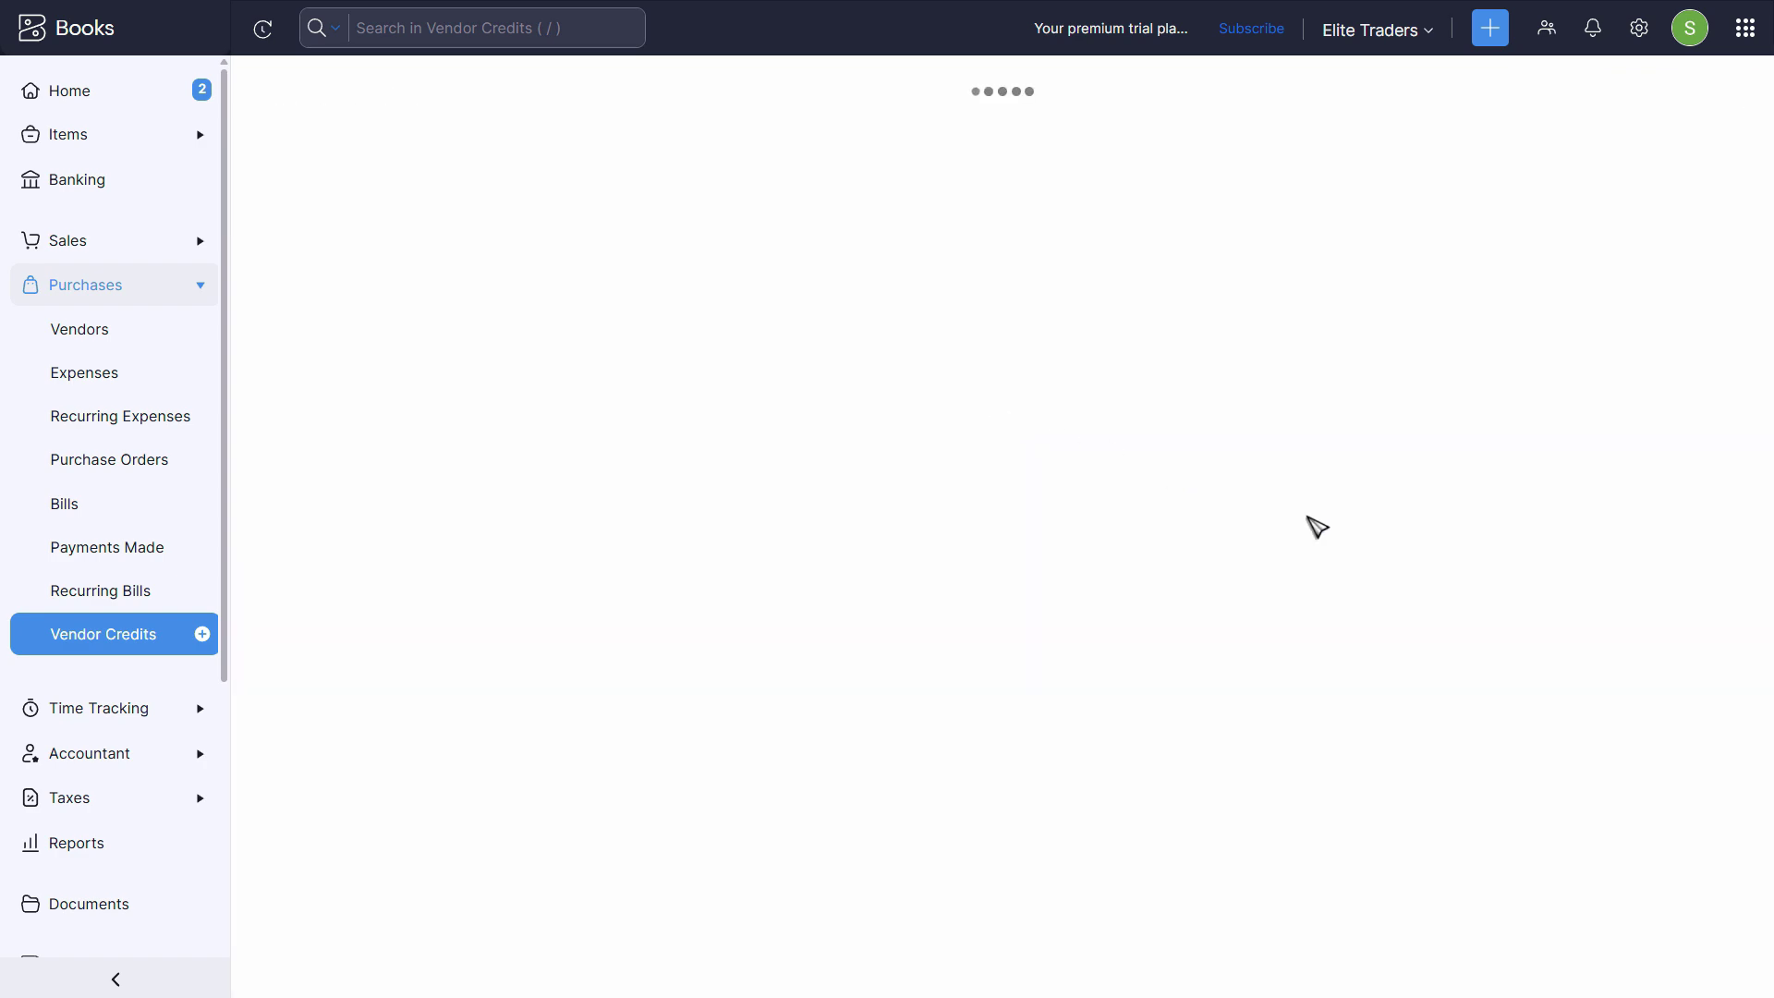
pyautogui.click(554, 185)
pyautogui.hotkey('alt', 'Tab')
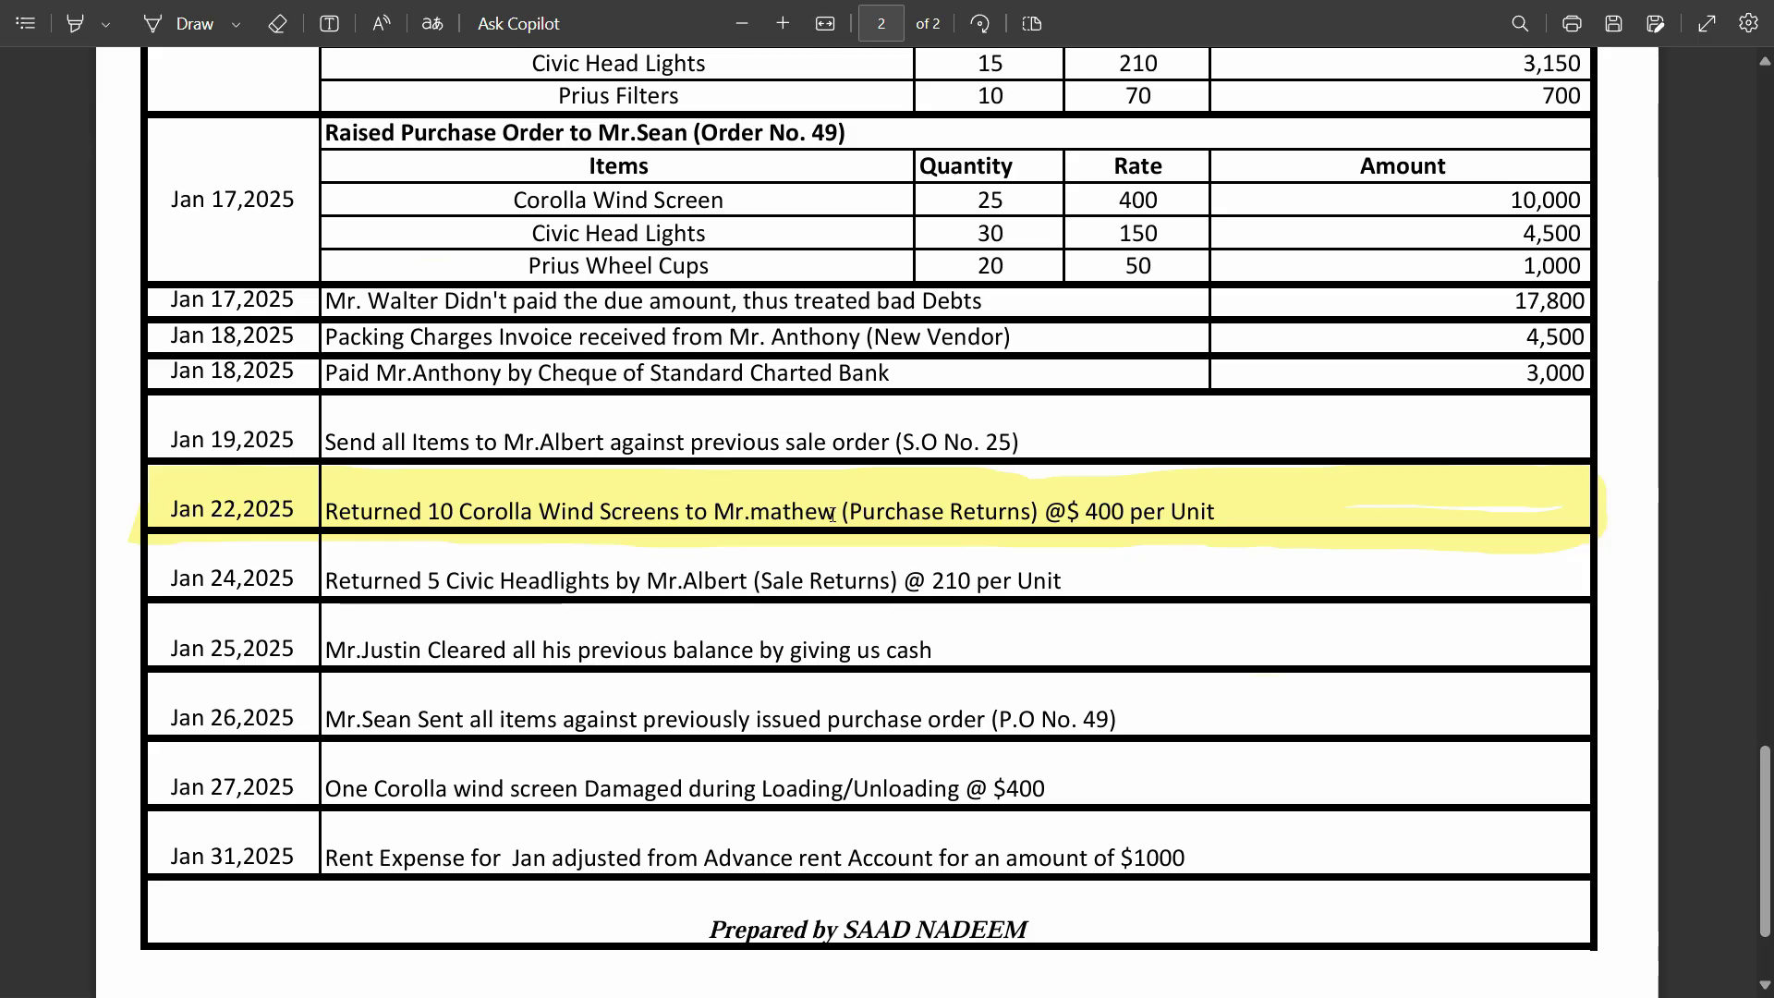
pyautogui.hotkey('alt', 'Tab')
pyautogui.click(681, 190)
pyautogui.click(681, 191)
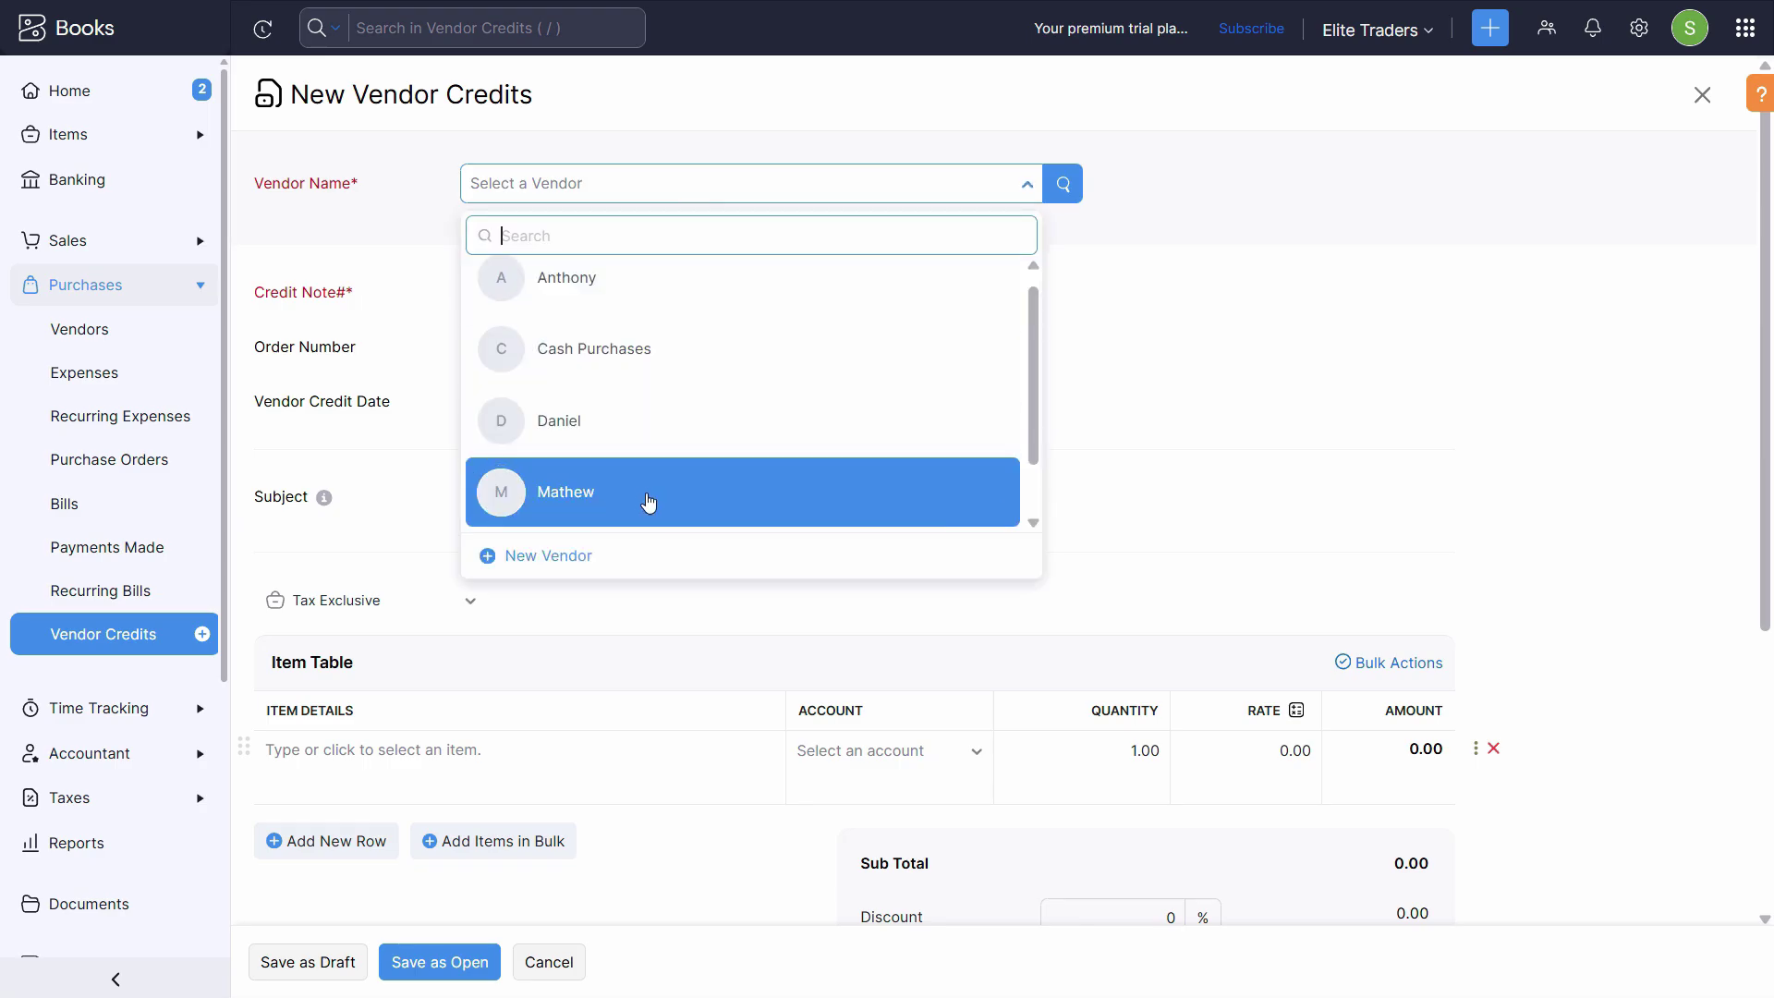
pyautogui.click(614, 507)
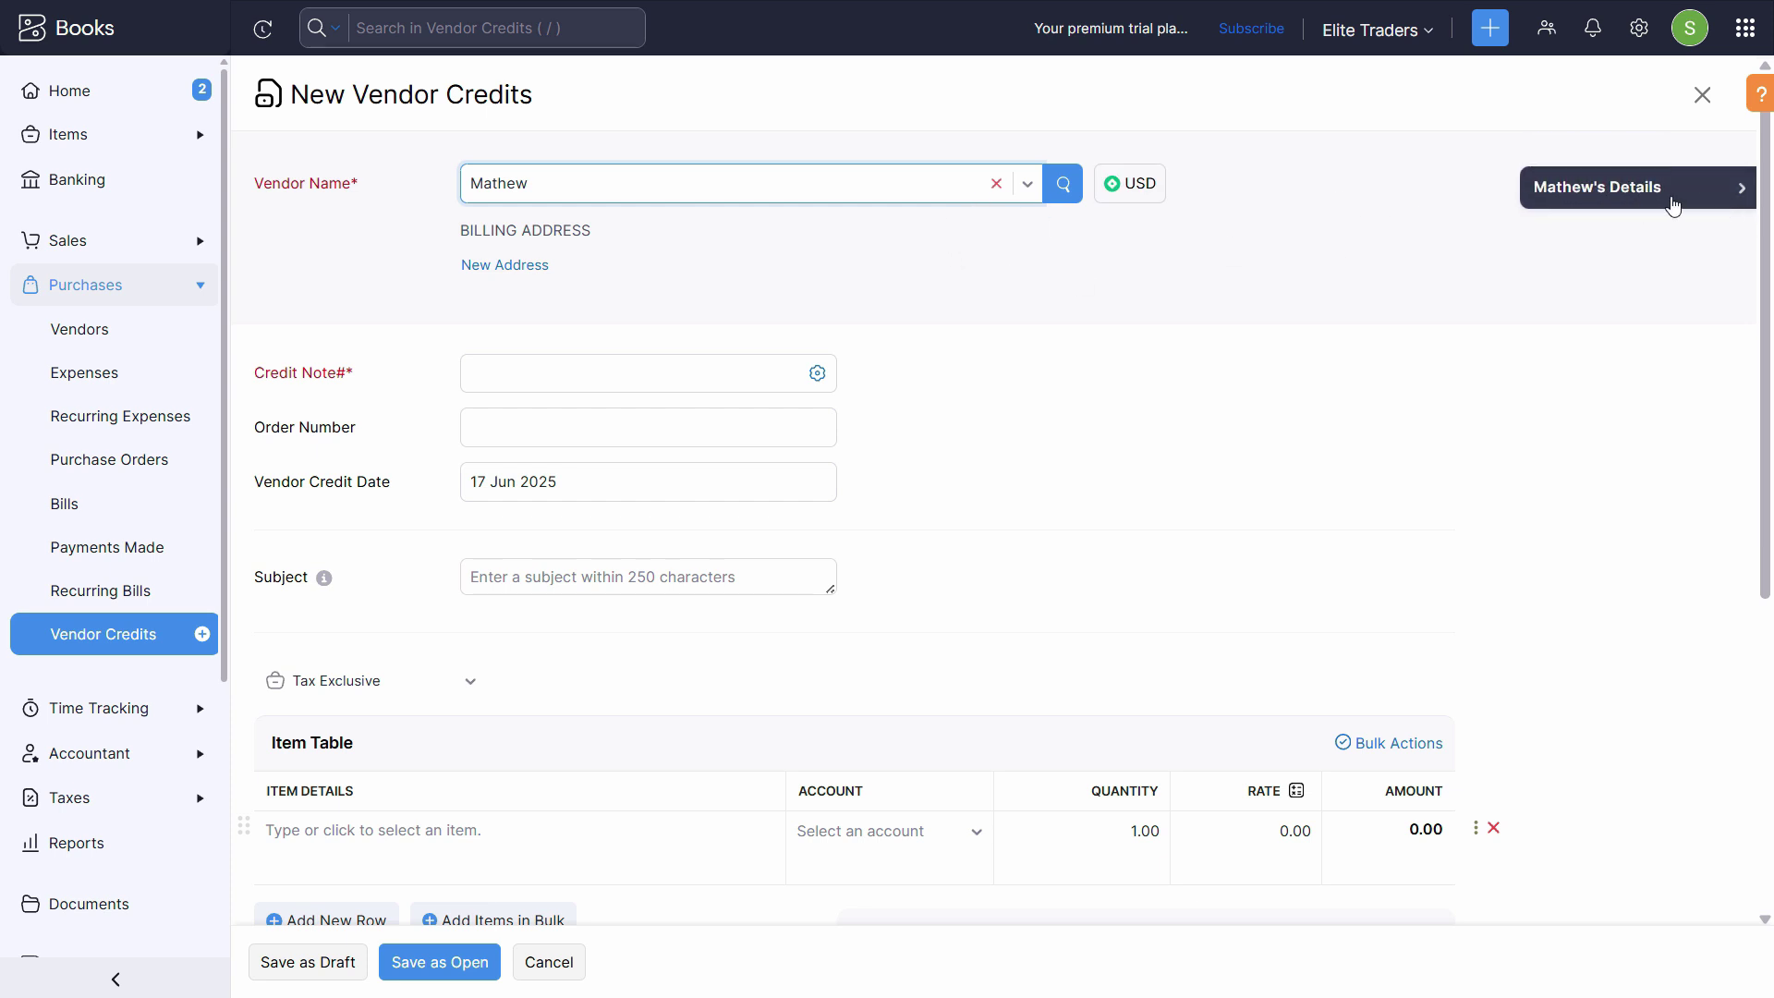
pyautogui.click(1615, 200)
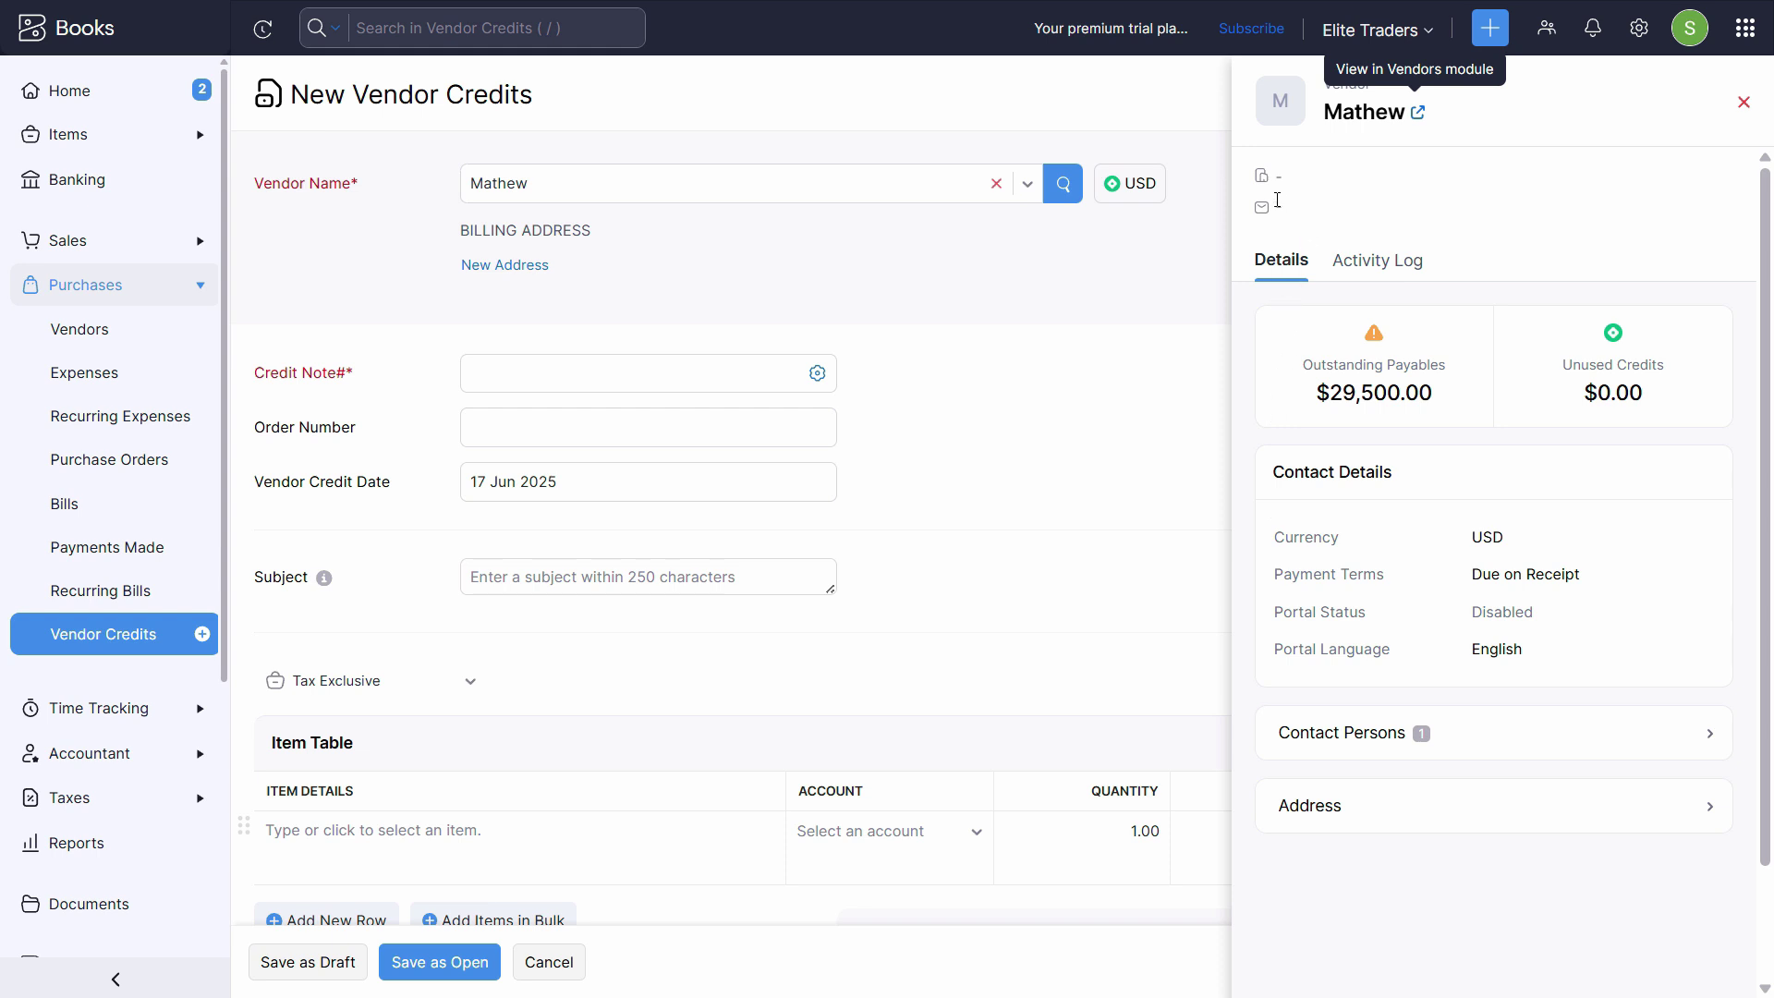
pyautogui.scroll(-3, 1386, 600)
pyautogui.scroll(3, 1386, 601)
pyautogui.click(1743, 102)
# - Enter the credit note number, date 22 Jan 2025, and paste the return description as subject
pyautogui.click(561, 377)
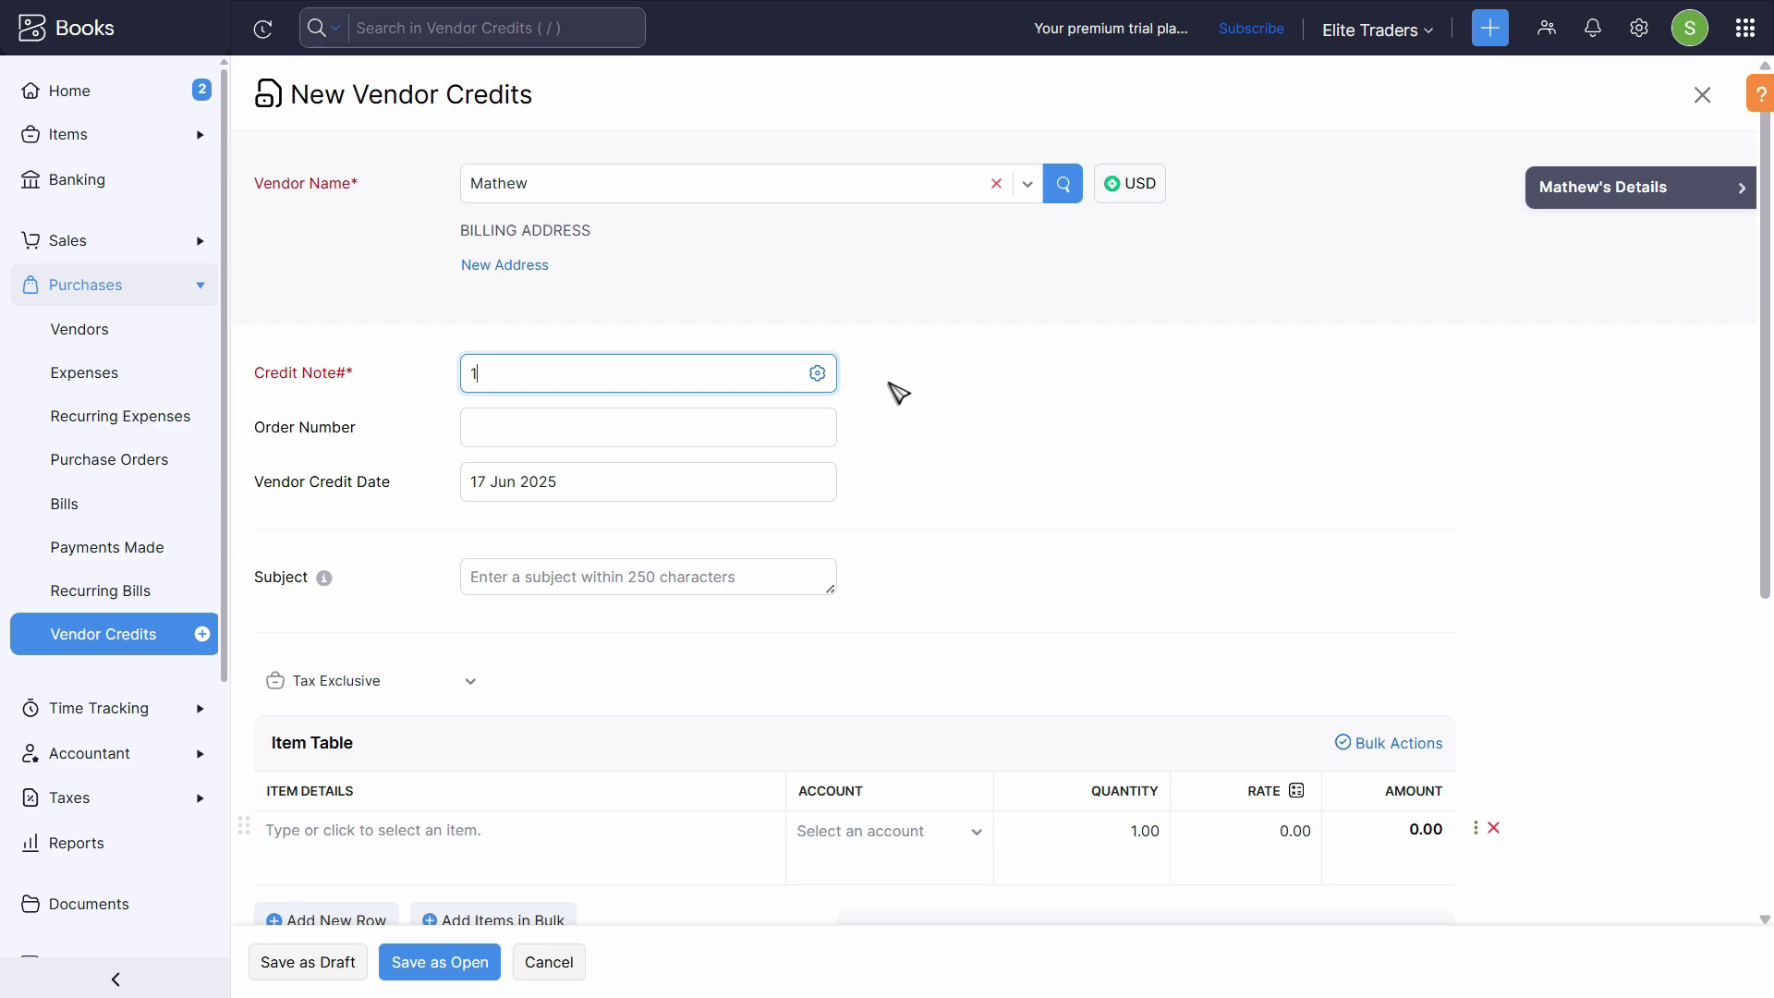
pyautogui.press('Tab')
pyautogui.press('Tab')
pyautogui.hotkey('alt', 'Tab')
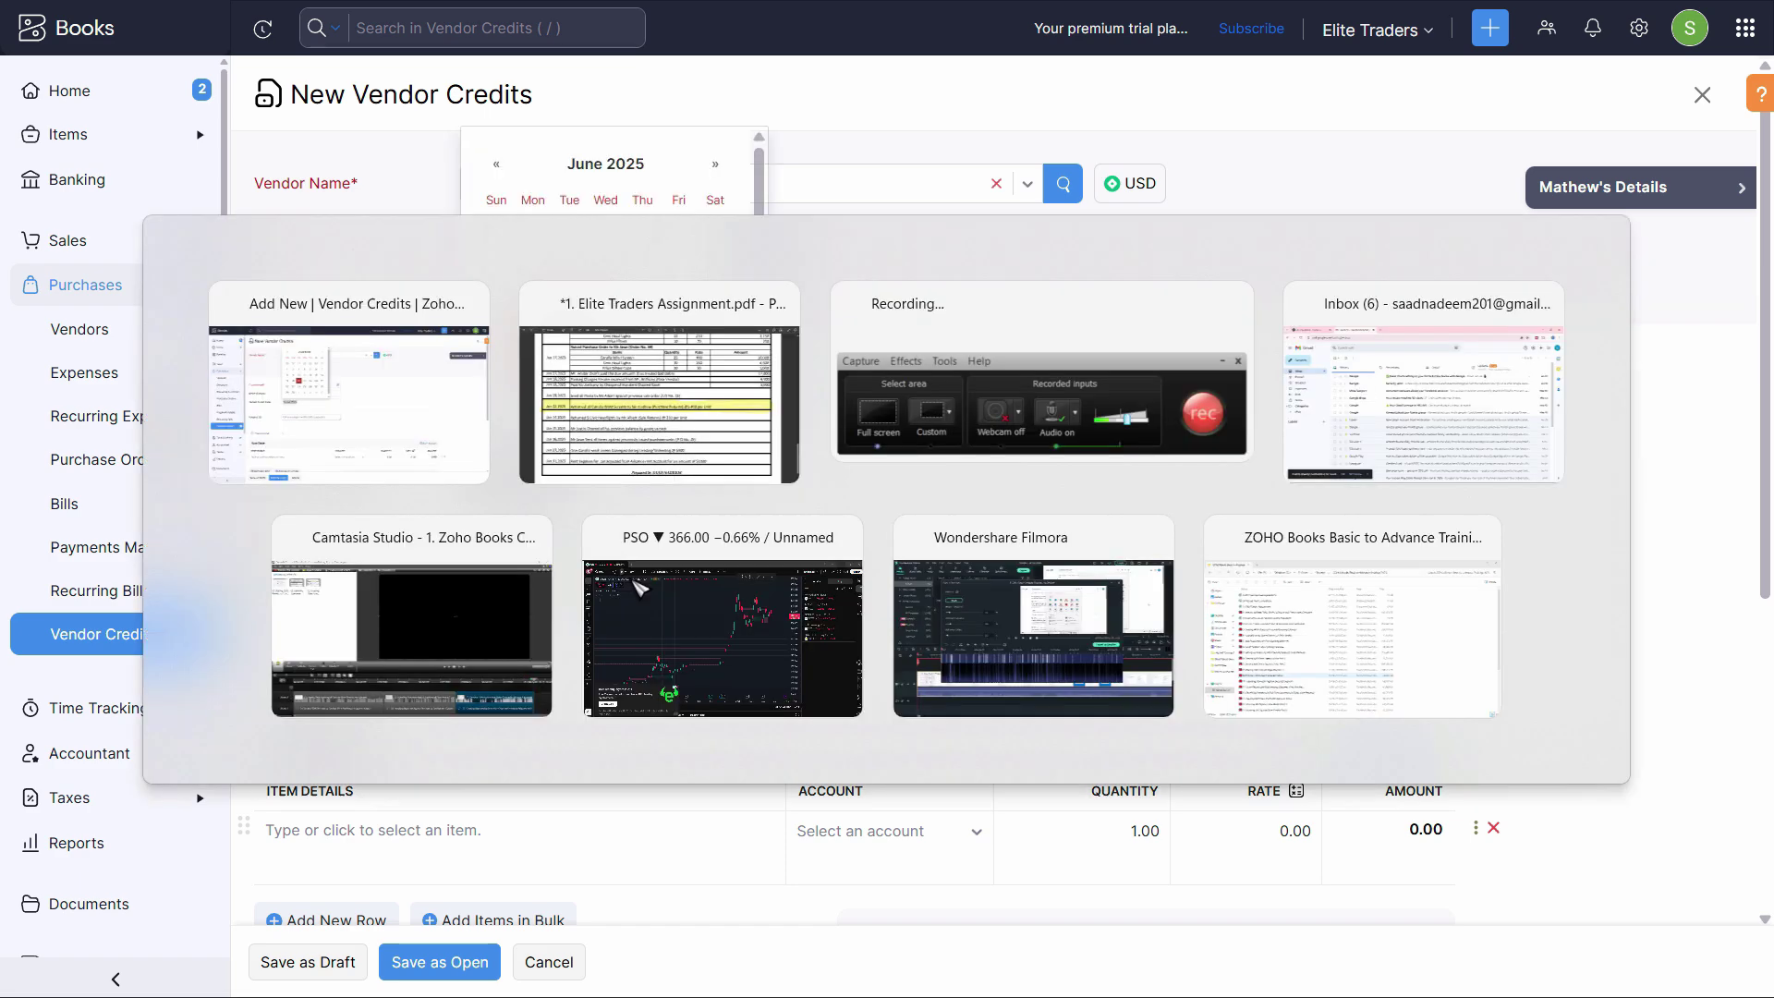
pyautogui.hotkey('alt', 'Tab')
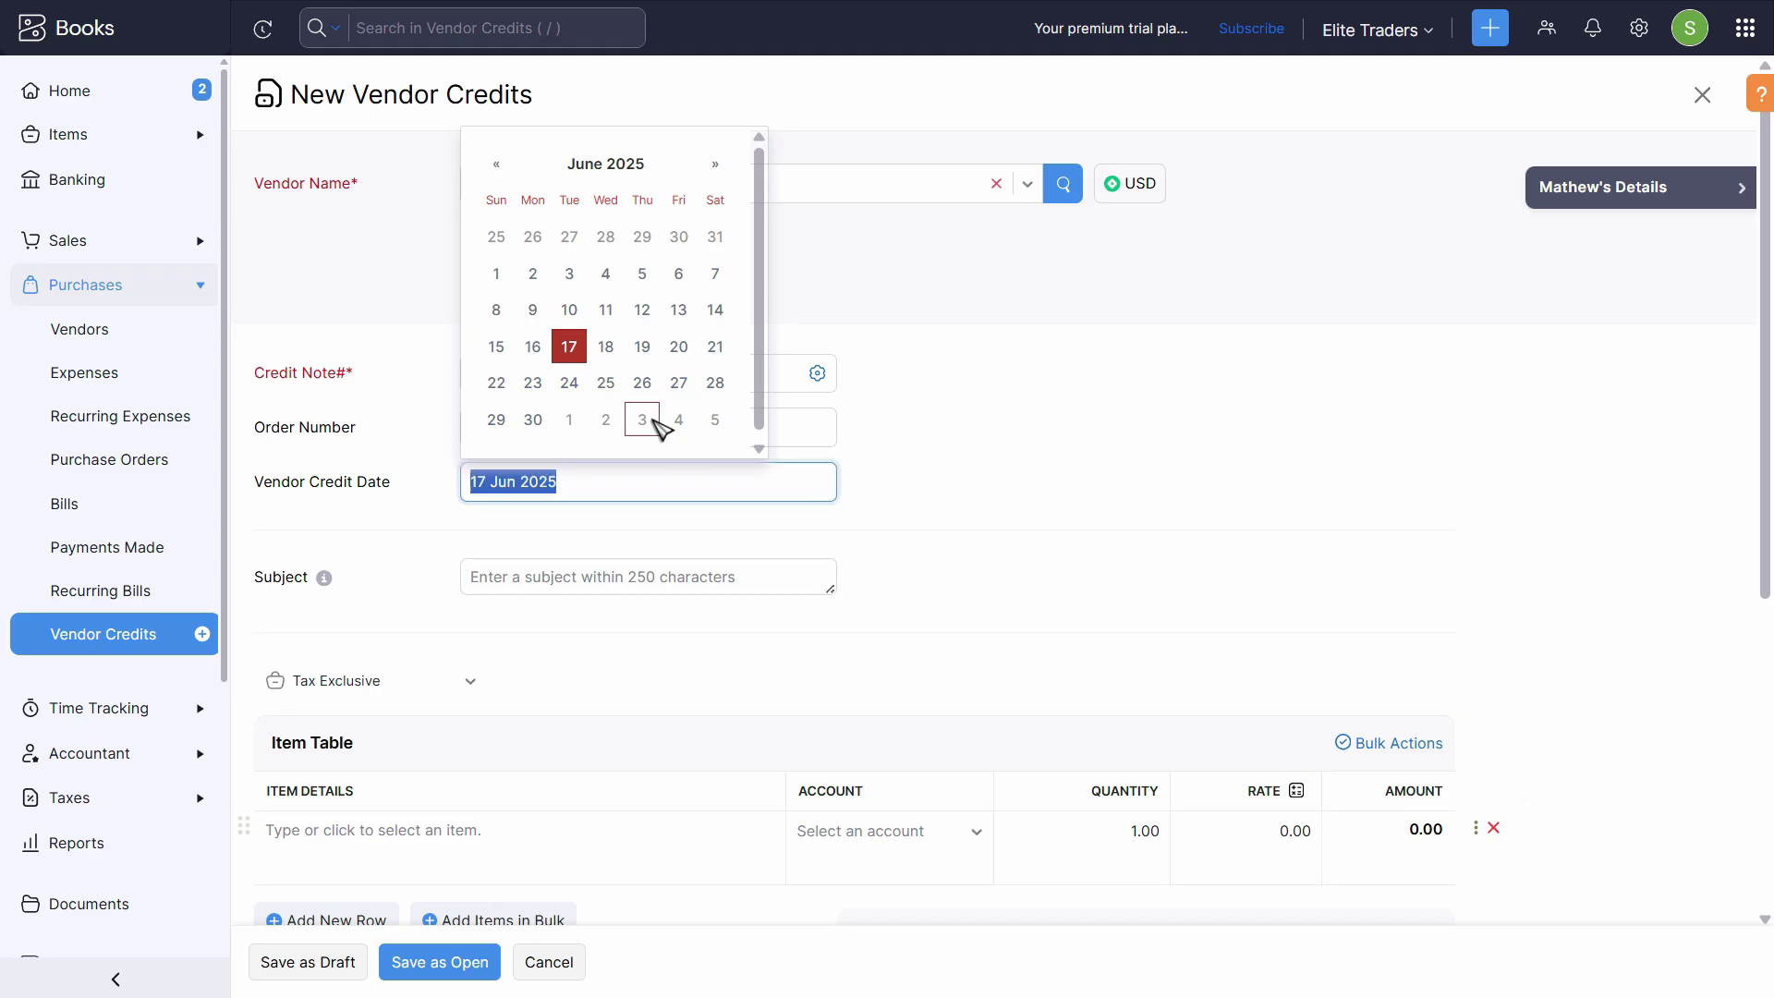
pyautogui.write('22 jan 2')
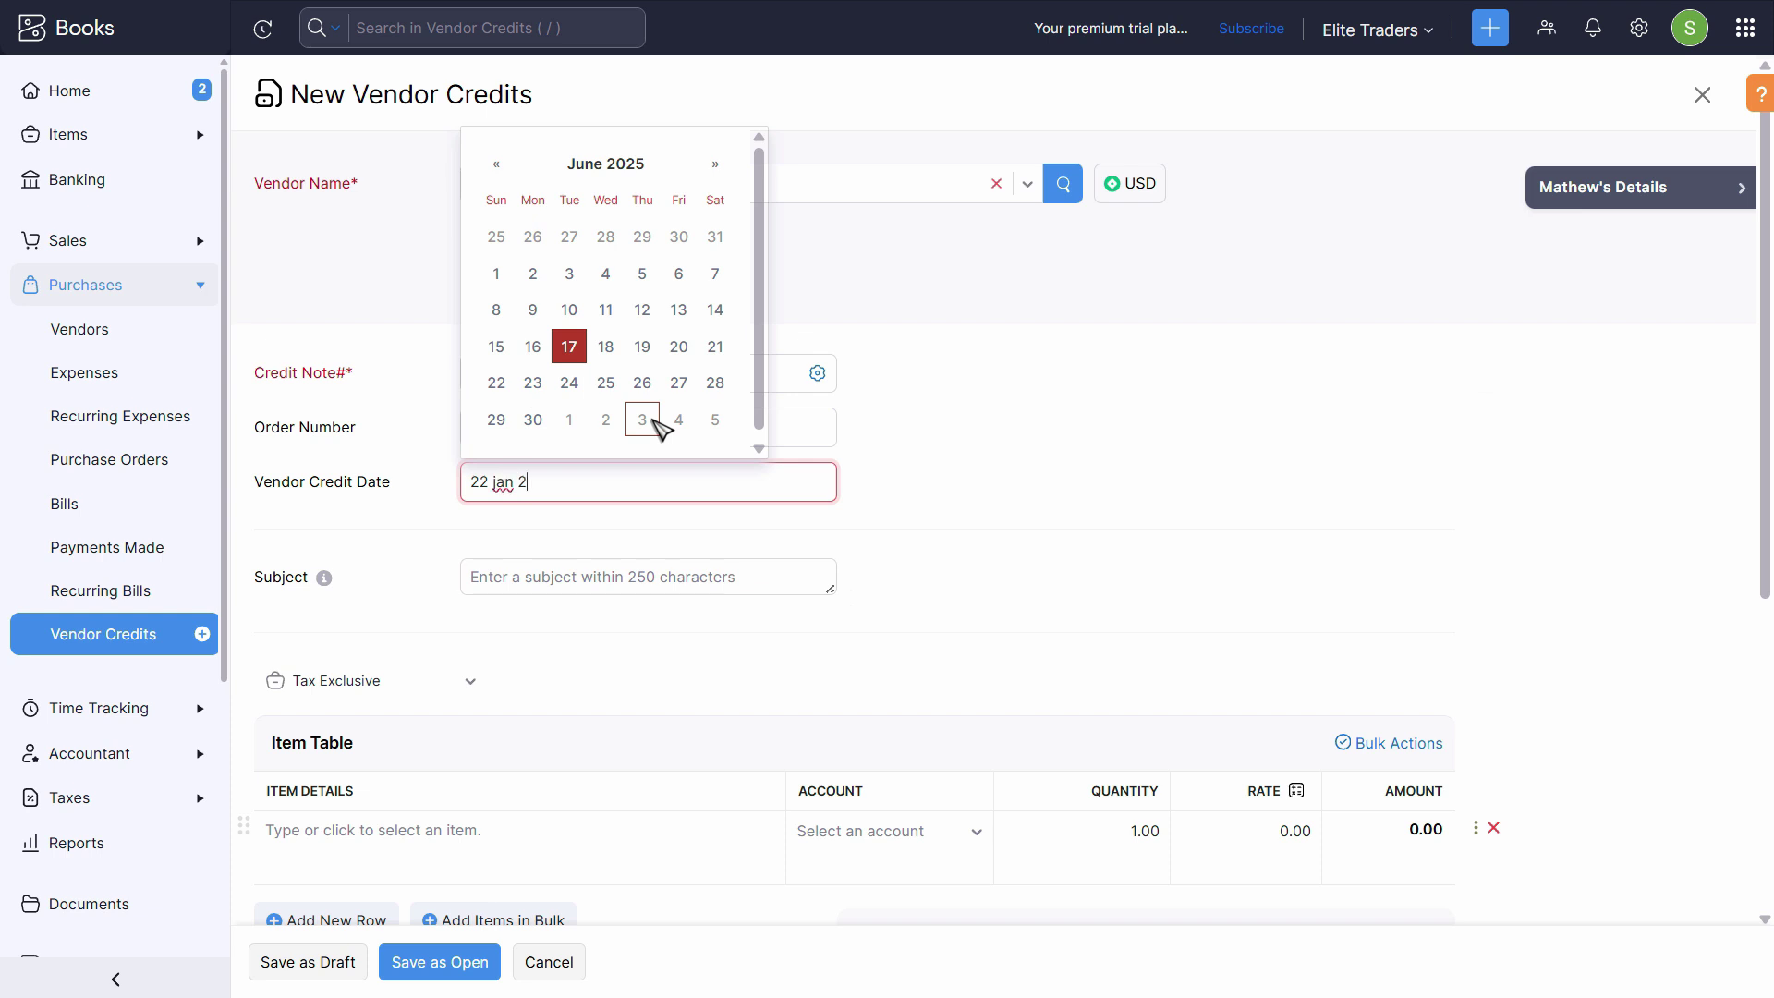
pyautogui.write('025')
pyautogui.press('Tab')
pyautogui.click(559, 582)
pyautogui.hotkey('alt', 'Tab')
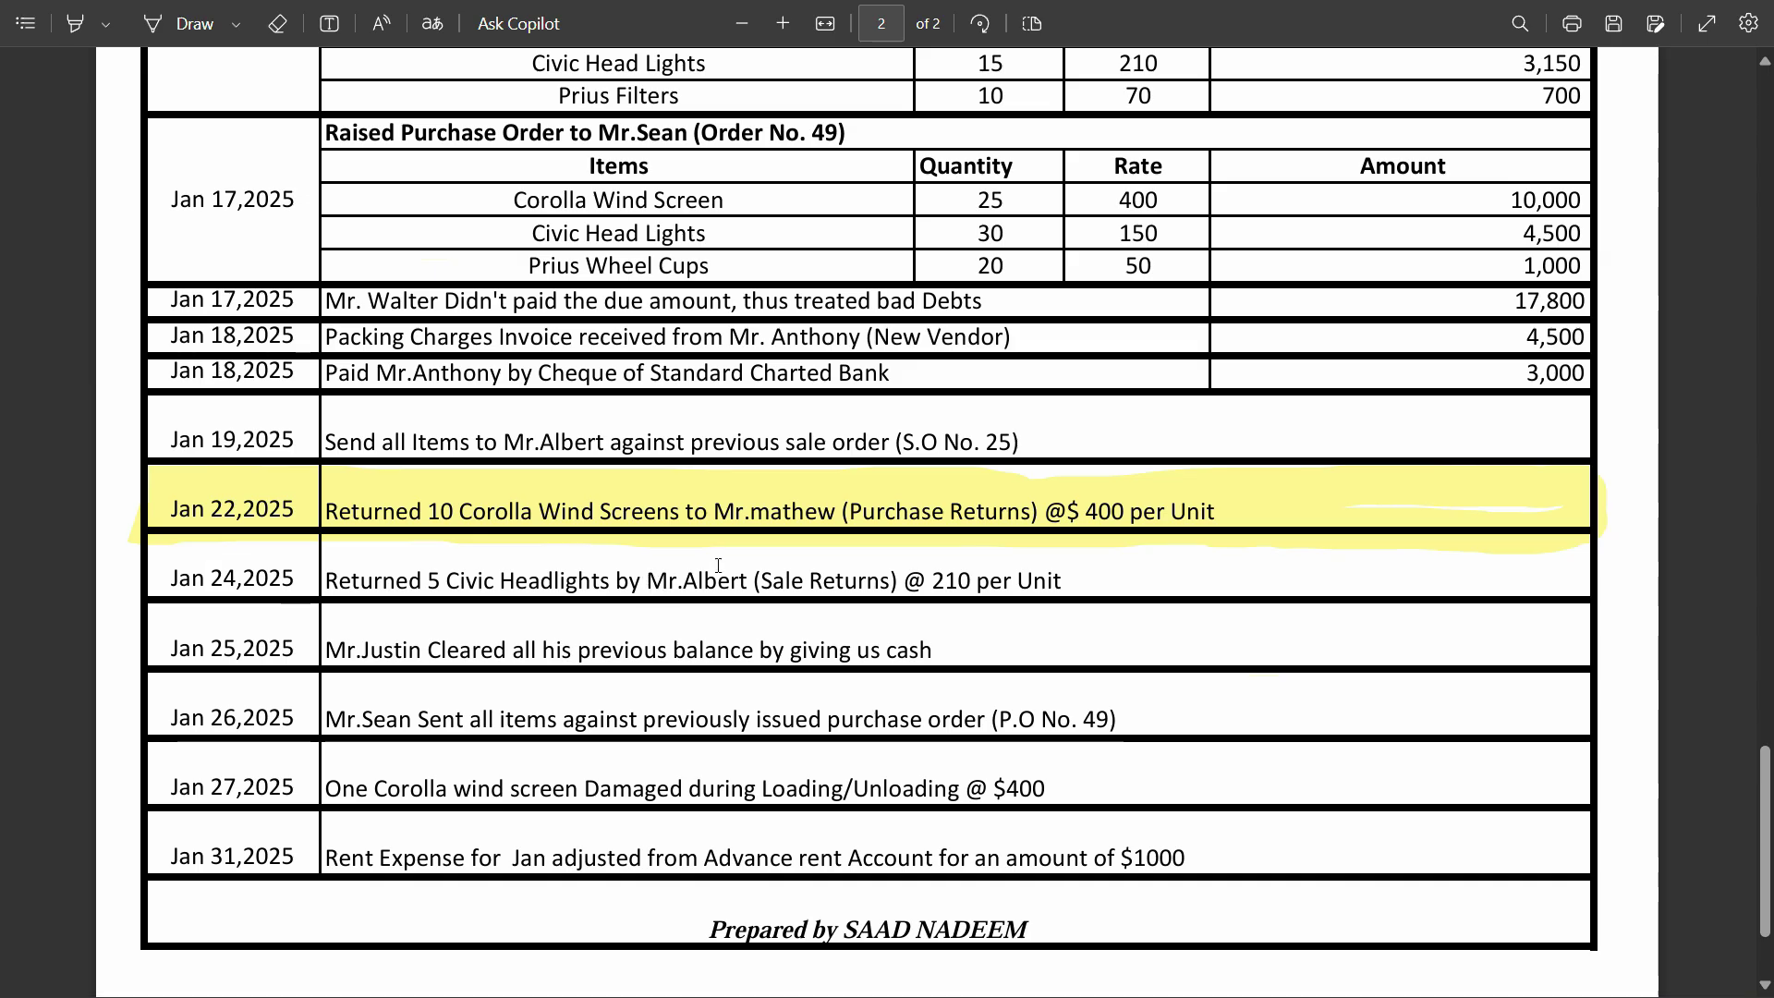
pyautogui.hotkey('alt', 'Tab')
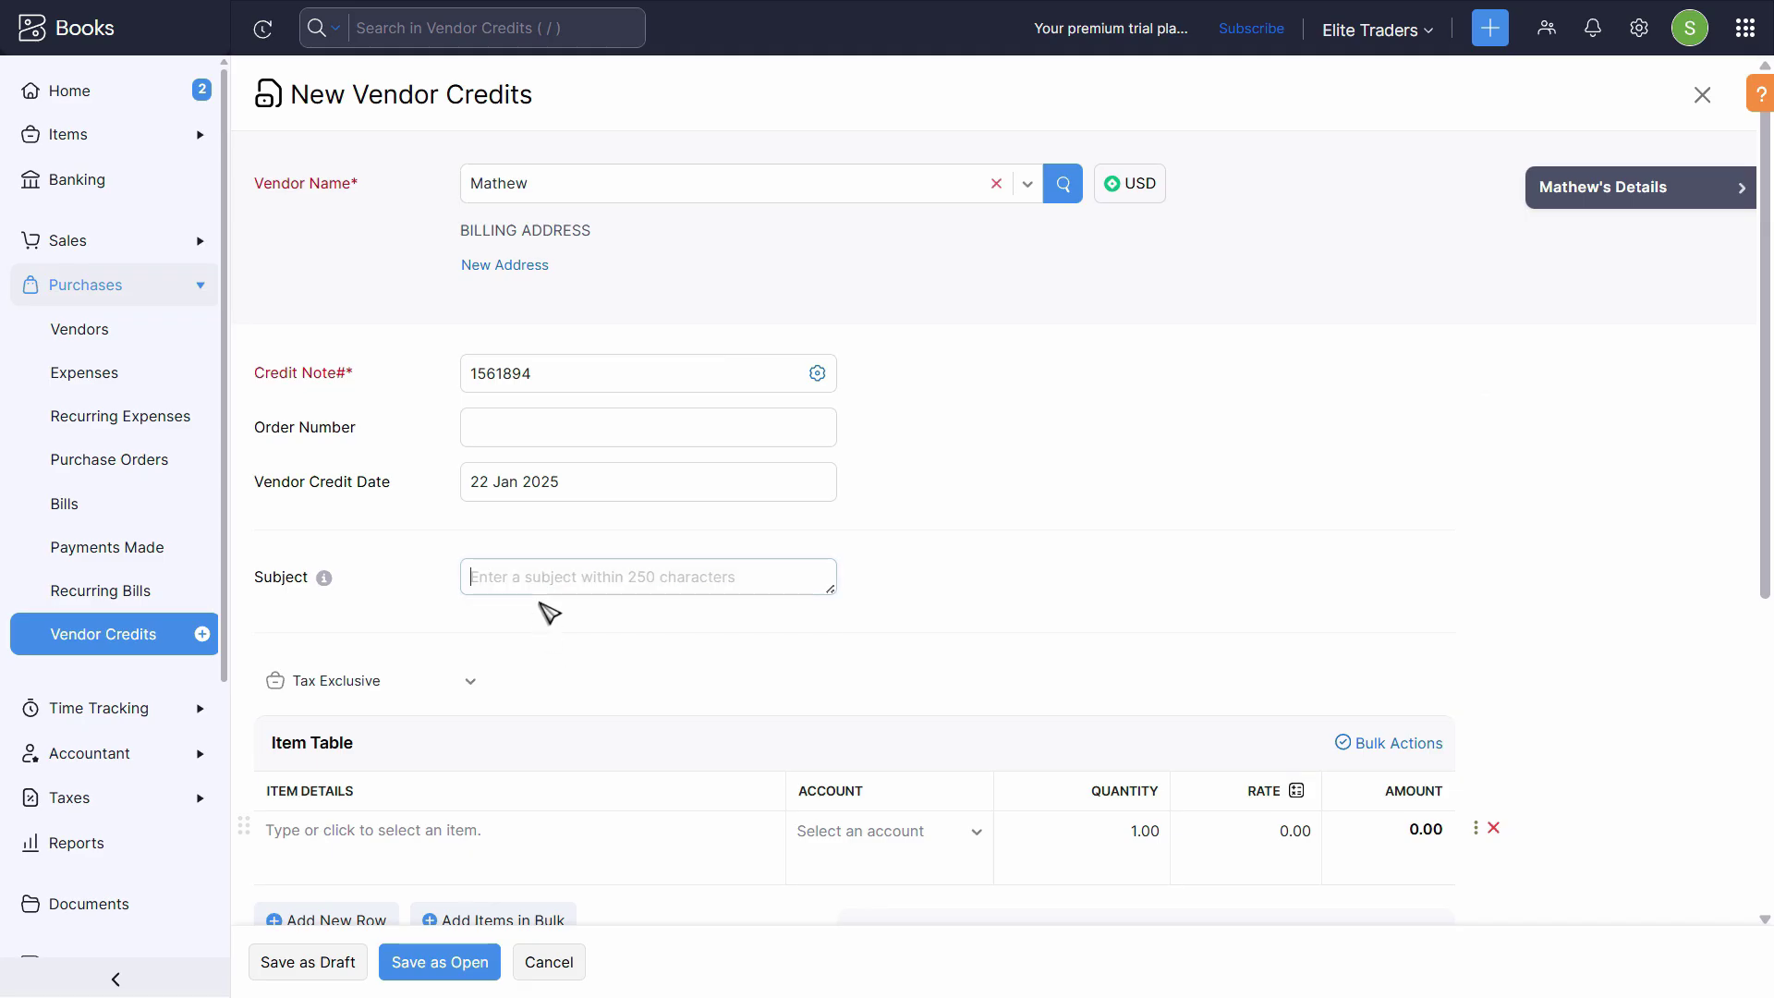
pyautogui.write('Returned 10 Corolla Wind Screens to Mr.mathew (Purchase Returns) @$ 400 per Unit')
pyautogui.scroll(-5, 674, 594)
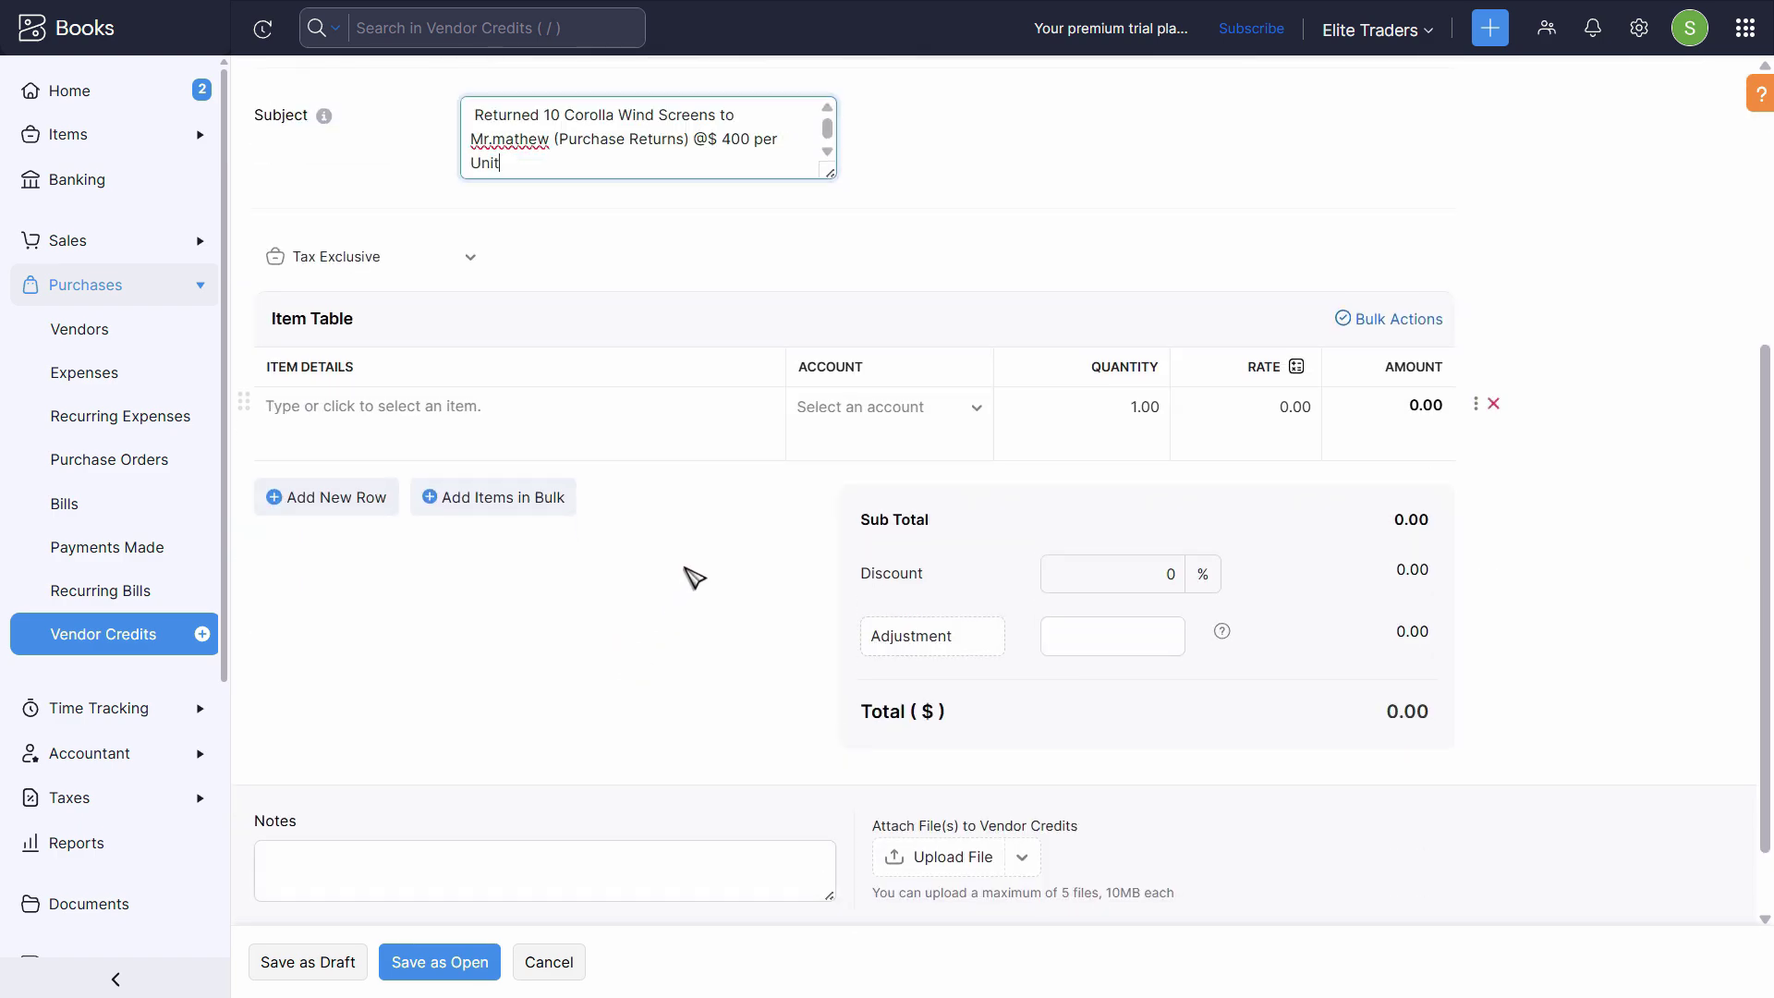
# - Add a Corolla Wind Screen line with quantity 10 at rate 400
pyautogui.click(531, 396)
pyautogui.hotkey('alt', 'Tab')
pyautogui.hotkey('alt', 'Tab')
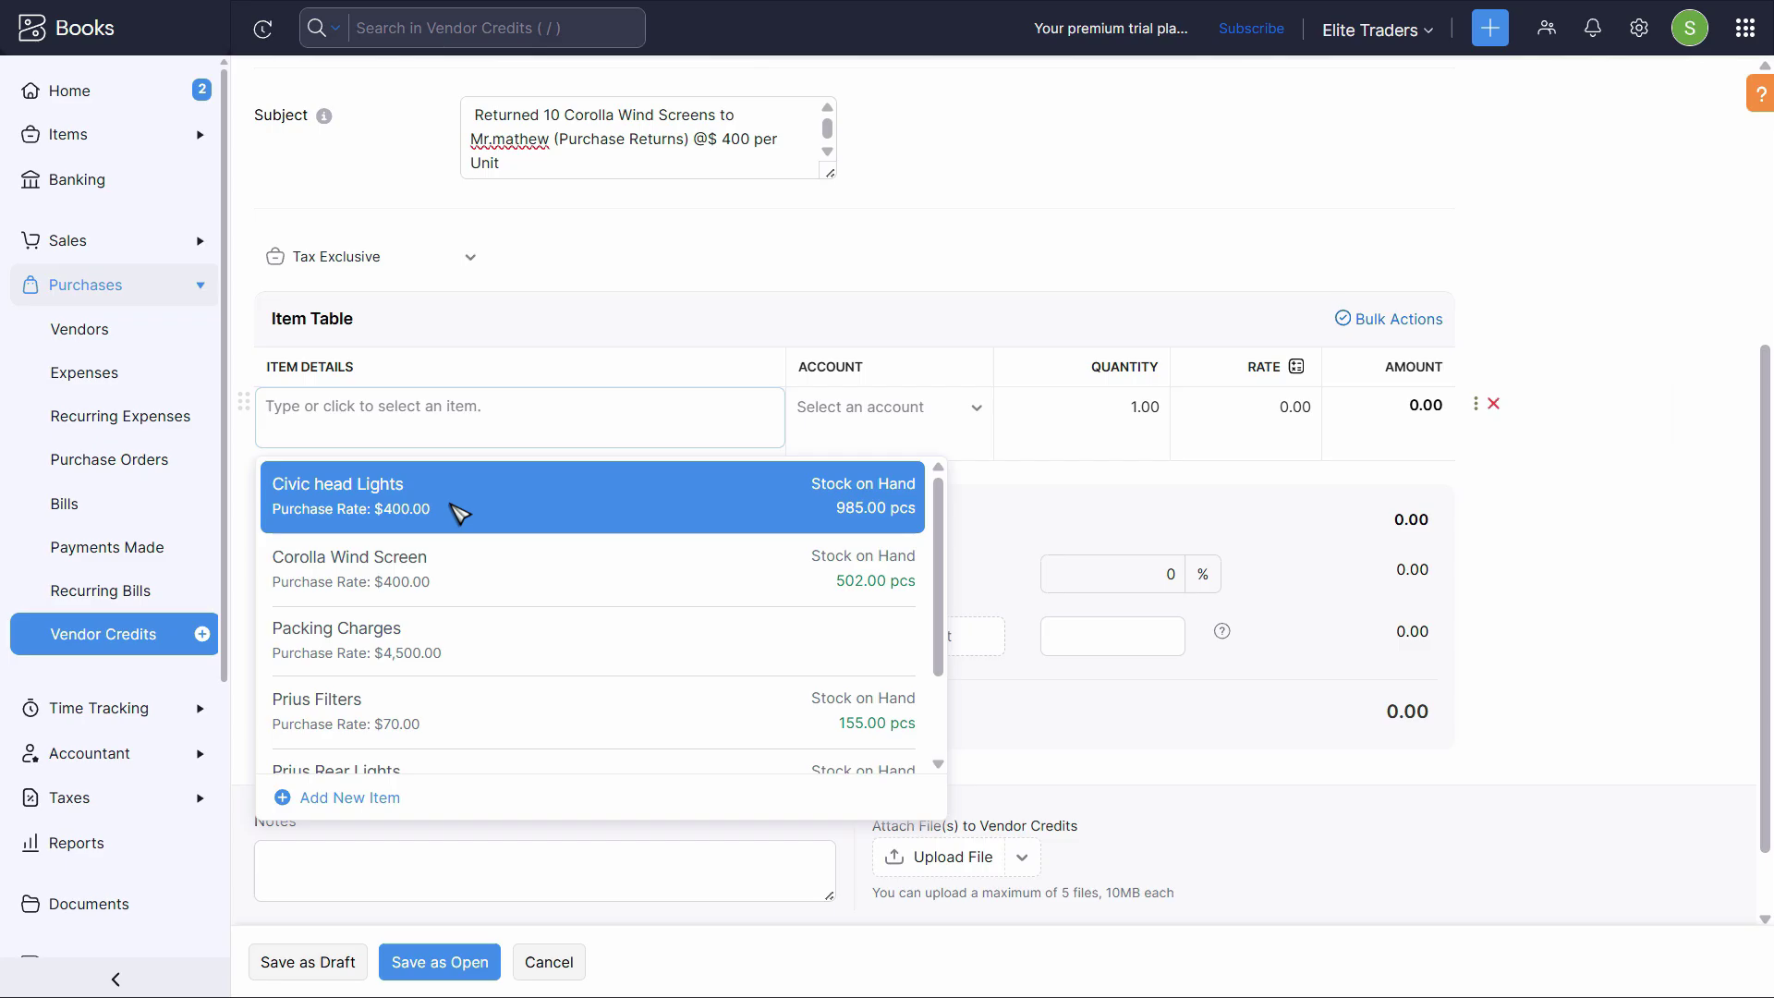
pyautogui.click(526, 424)
pyautogui.click(456, 566)
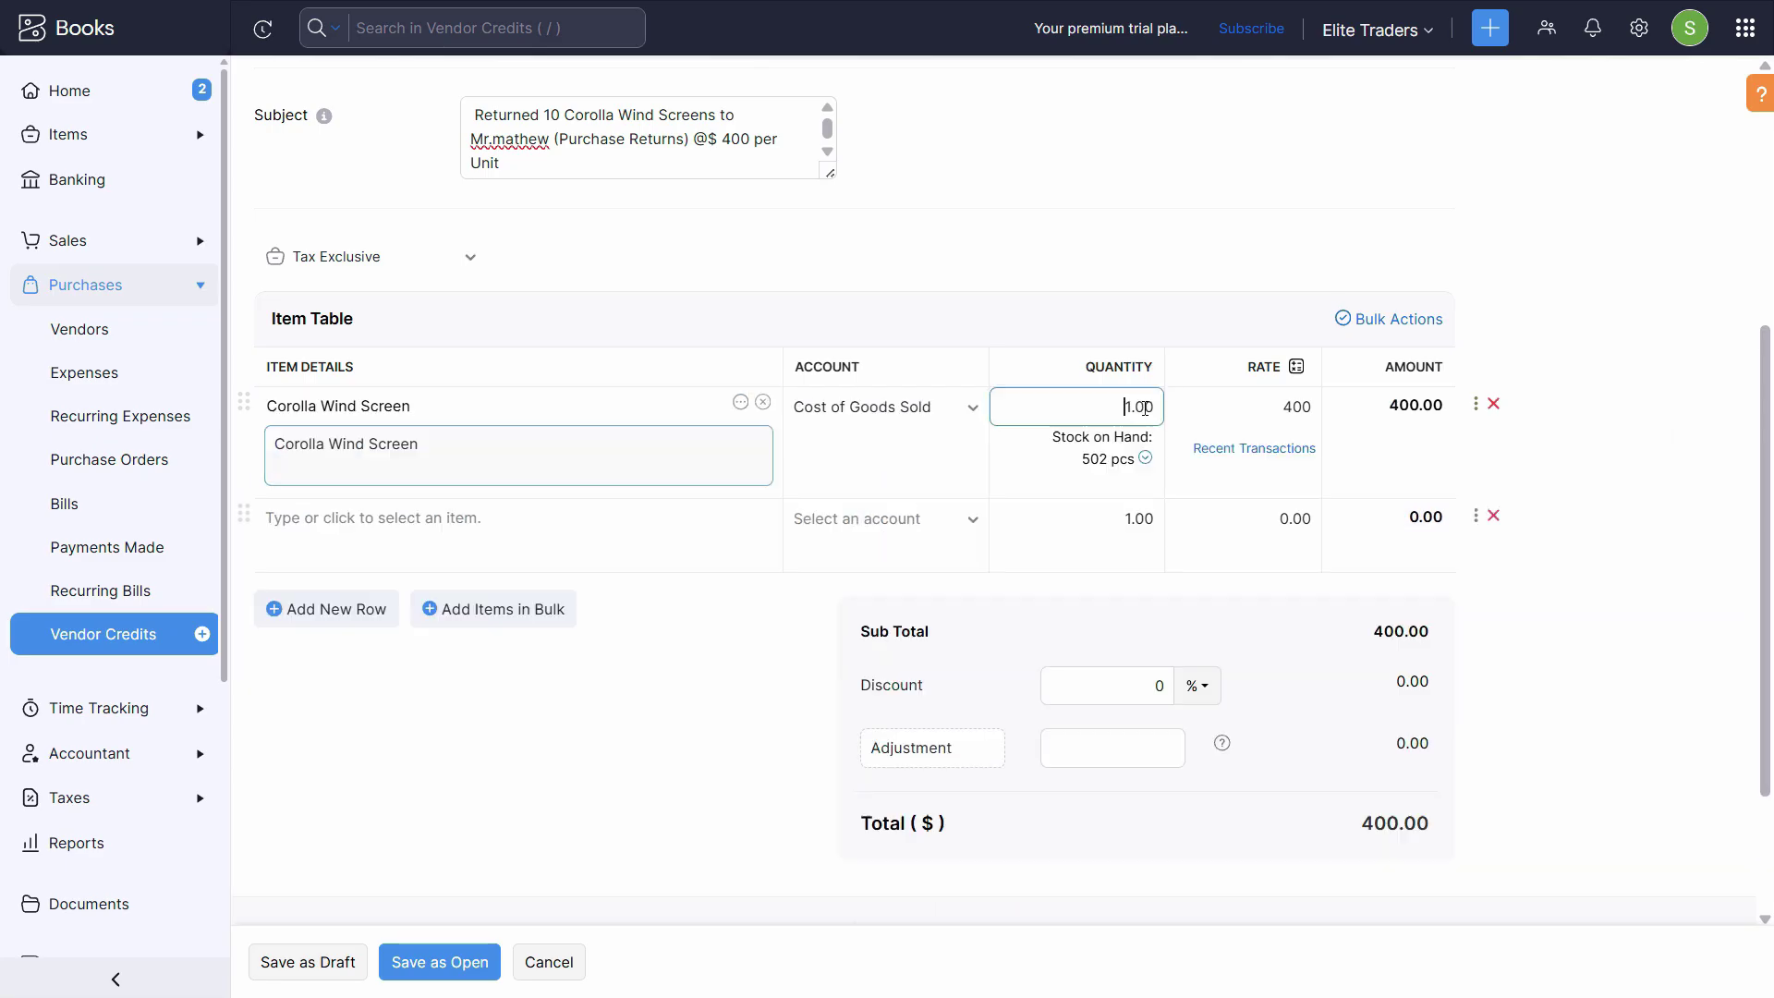
pyautogui.doubleClick(1144, 408)
pyautogui.write('10')
pyautogui.click(1239, 407)
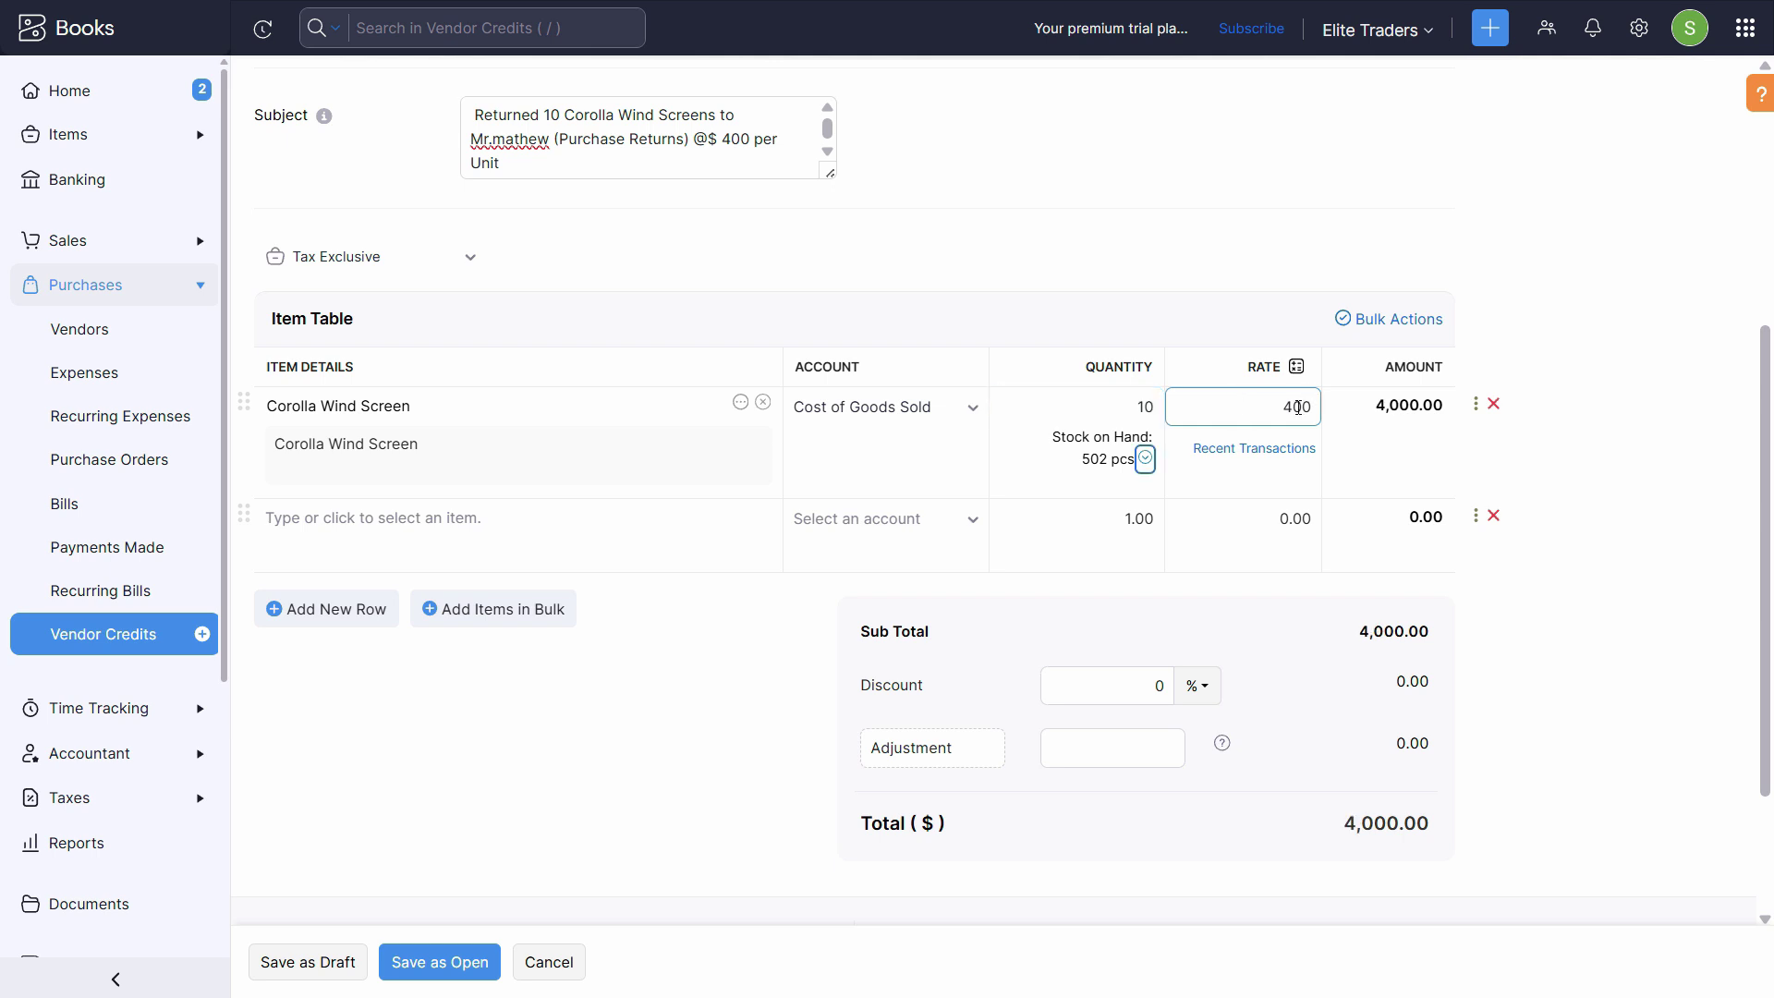
pyautogui.click(1304, 476)
# - Paste the purchase-return description into Notes and save the credit as Open
pyautogui.scroll(-2, 407, 530)
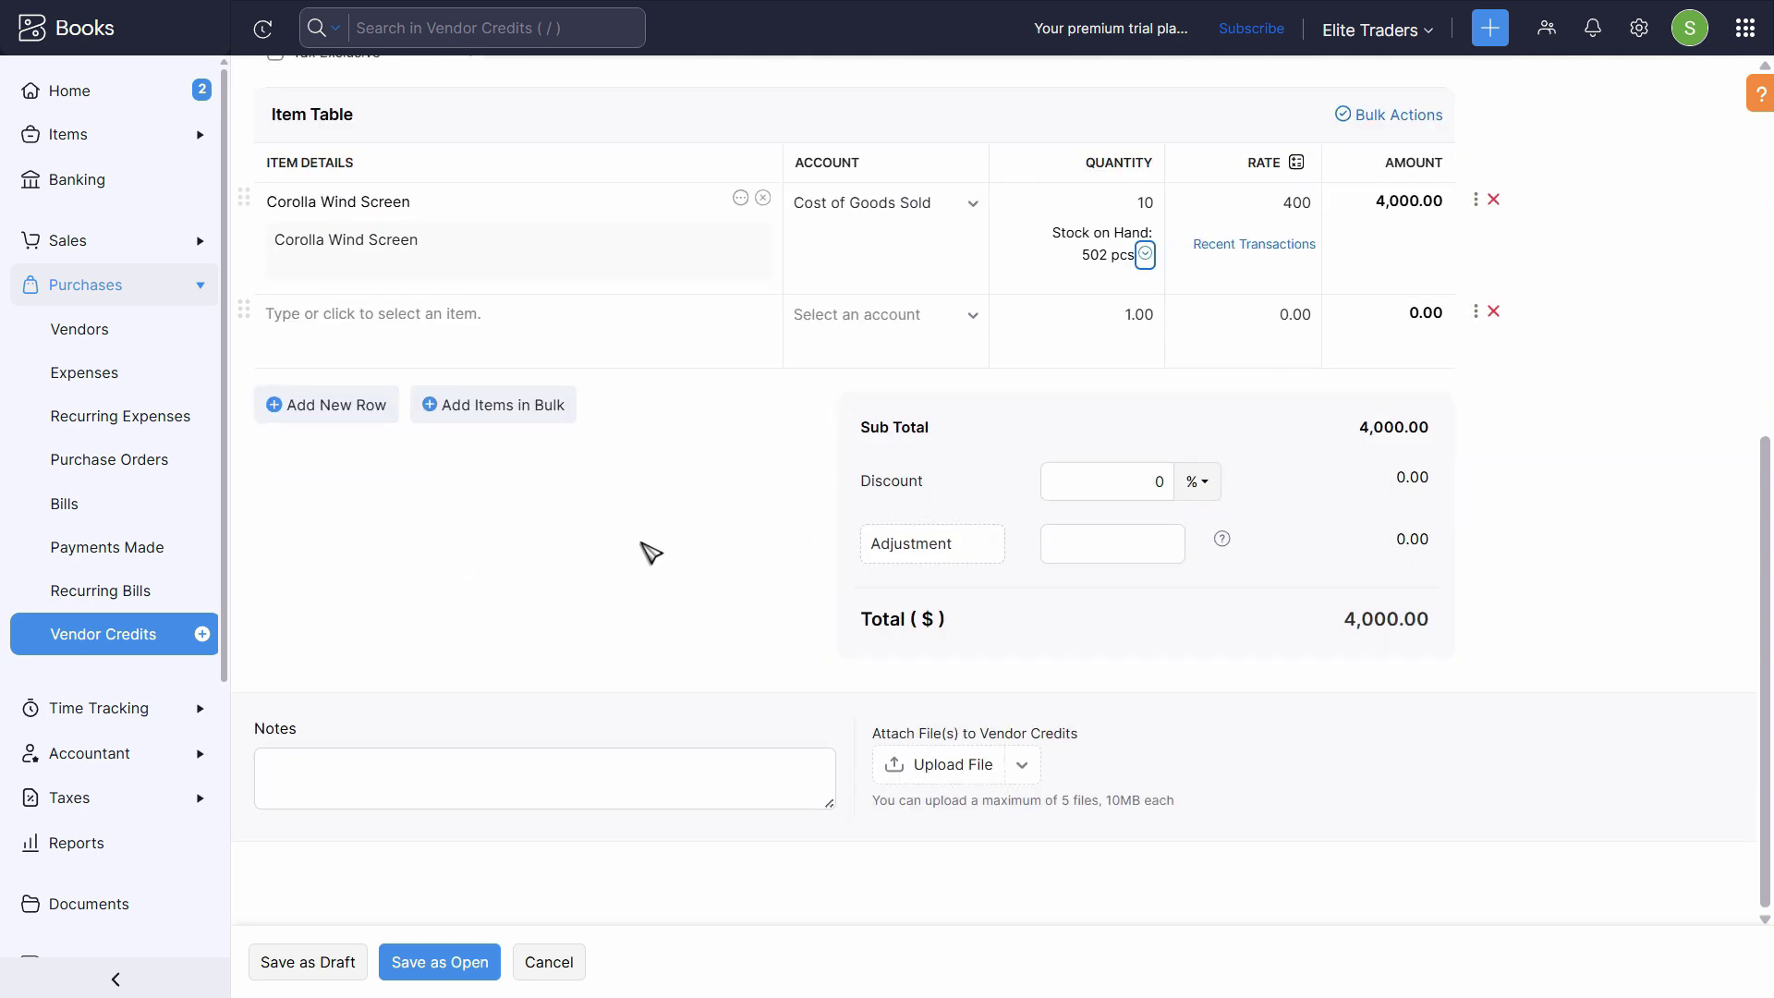
pyautogui.click(401, 764)
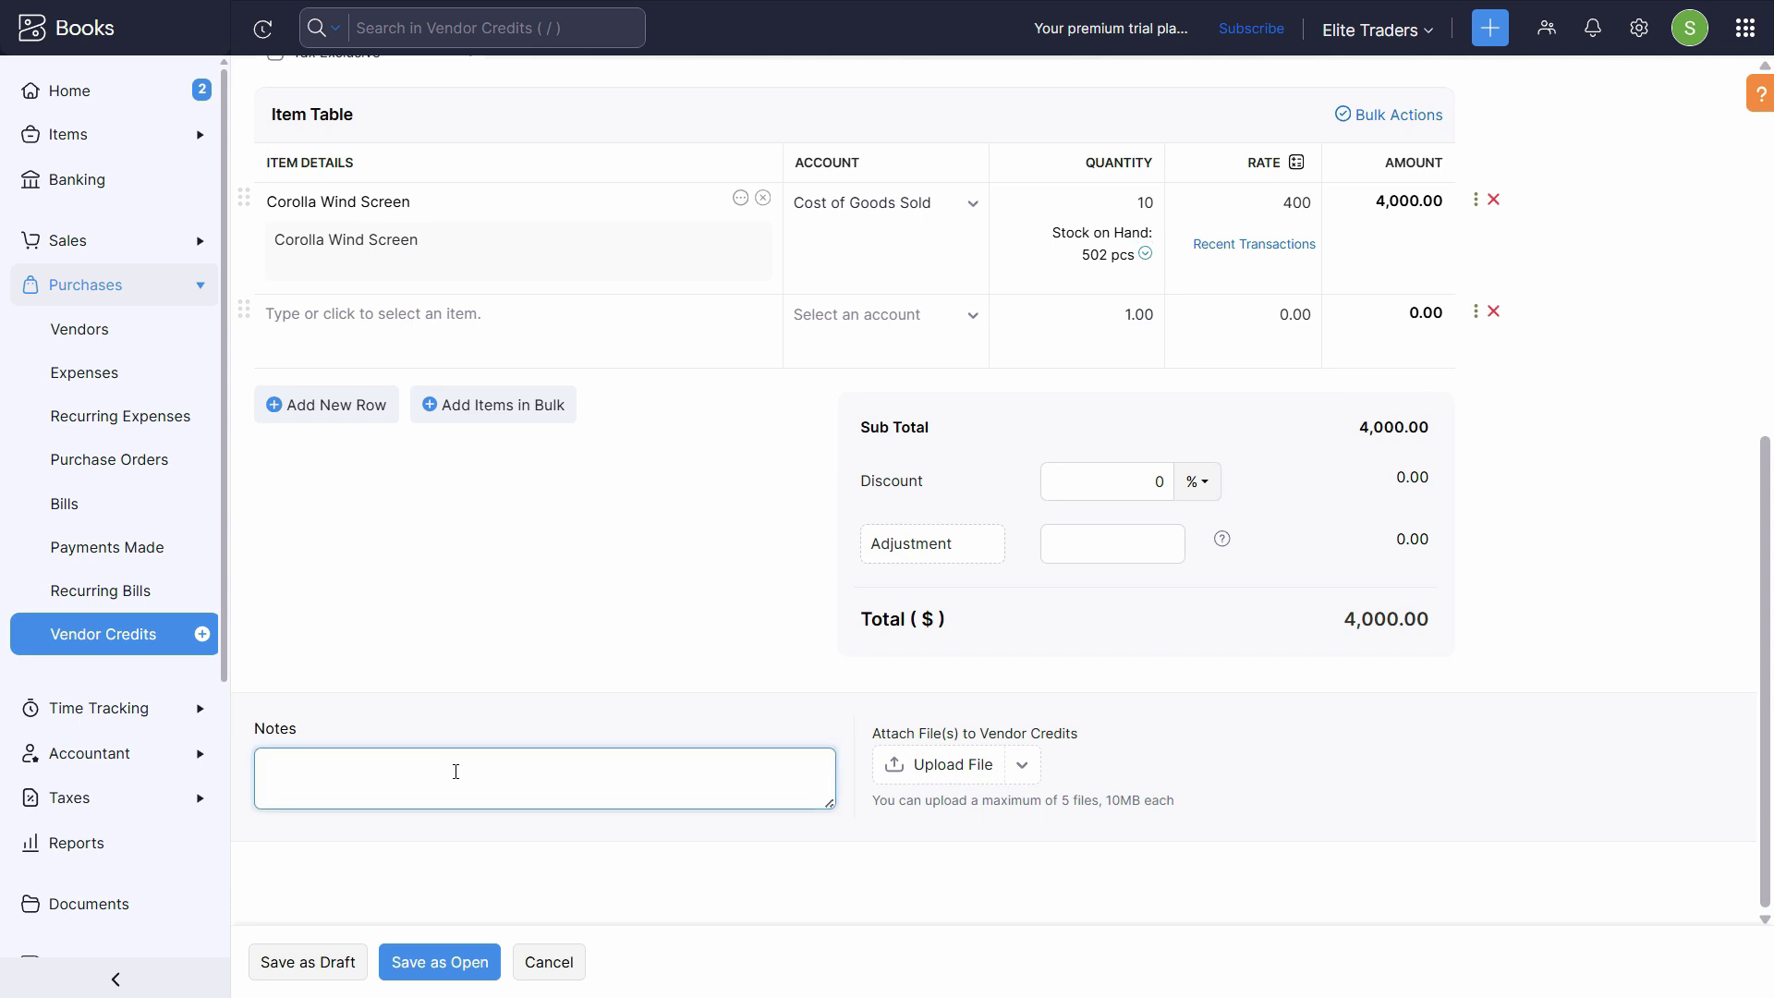
pyautogui.write('Returned 10 Corolla Wind Screens to Mr.mathew (Purchase Returns) @$ 400 per Unit')
pyautogui.press('BackSpace')
pyautogui.press('BackSpace')
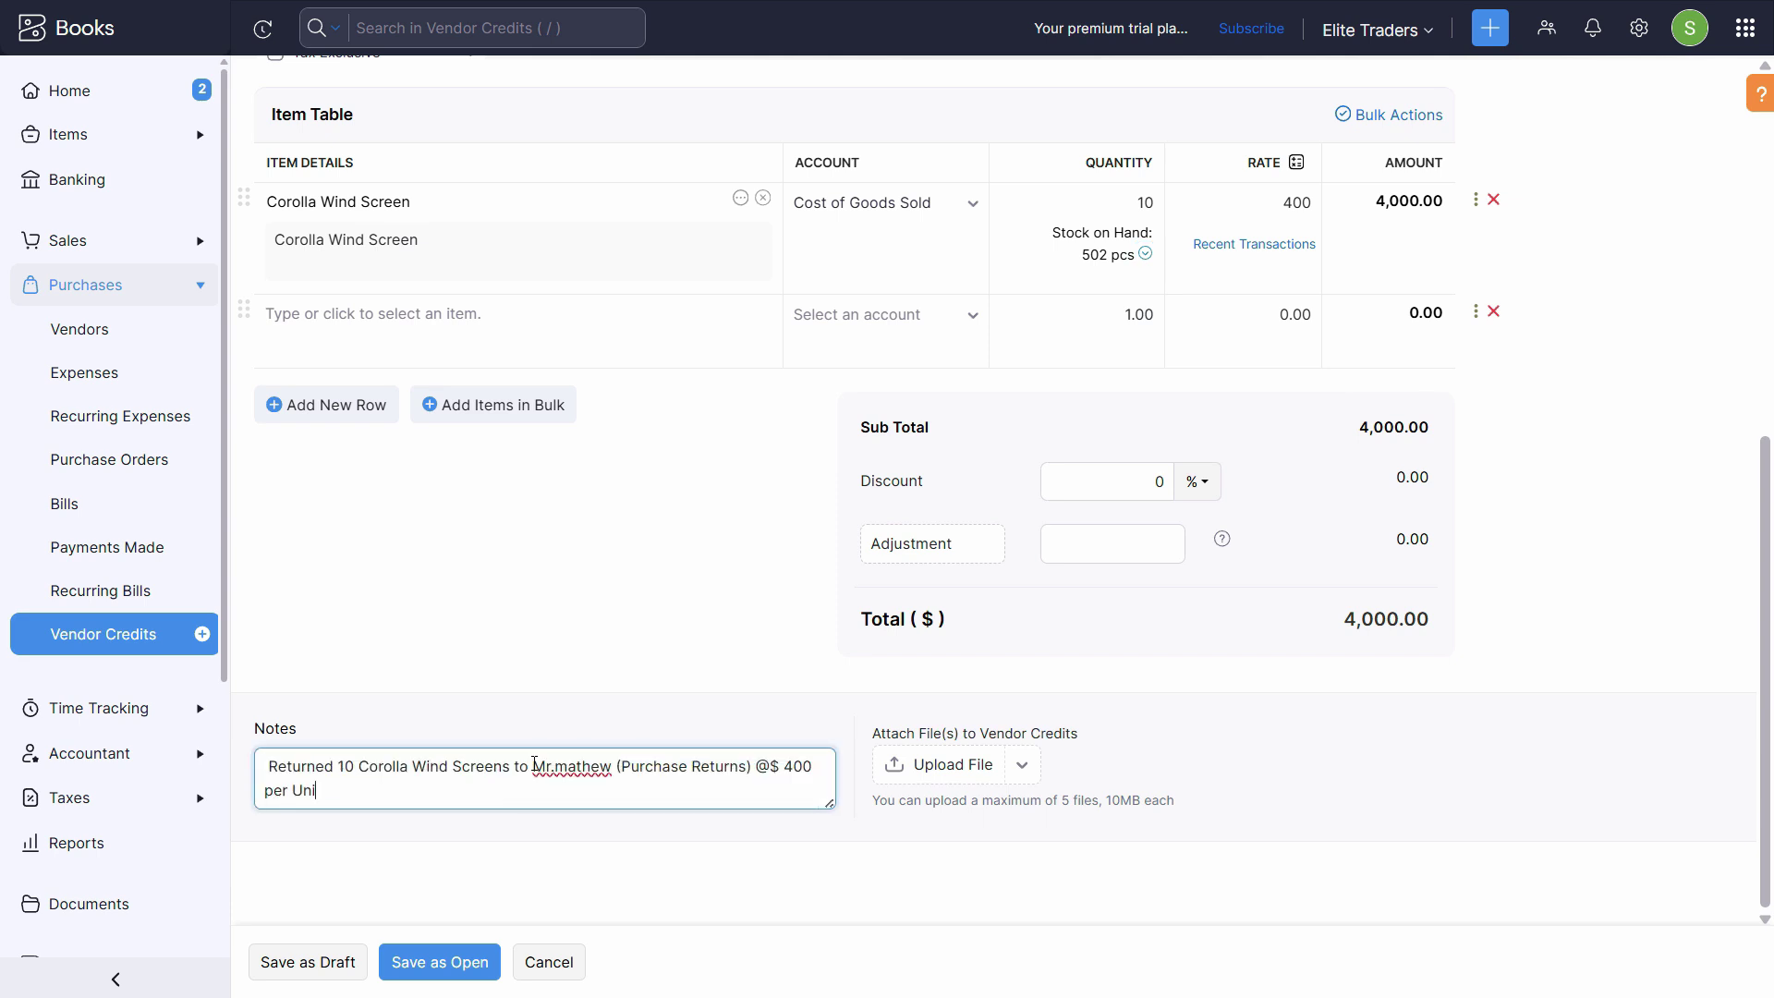
pyautogui.click(457, 975)
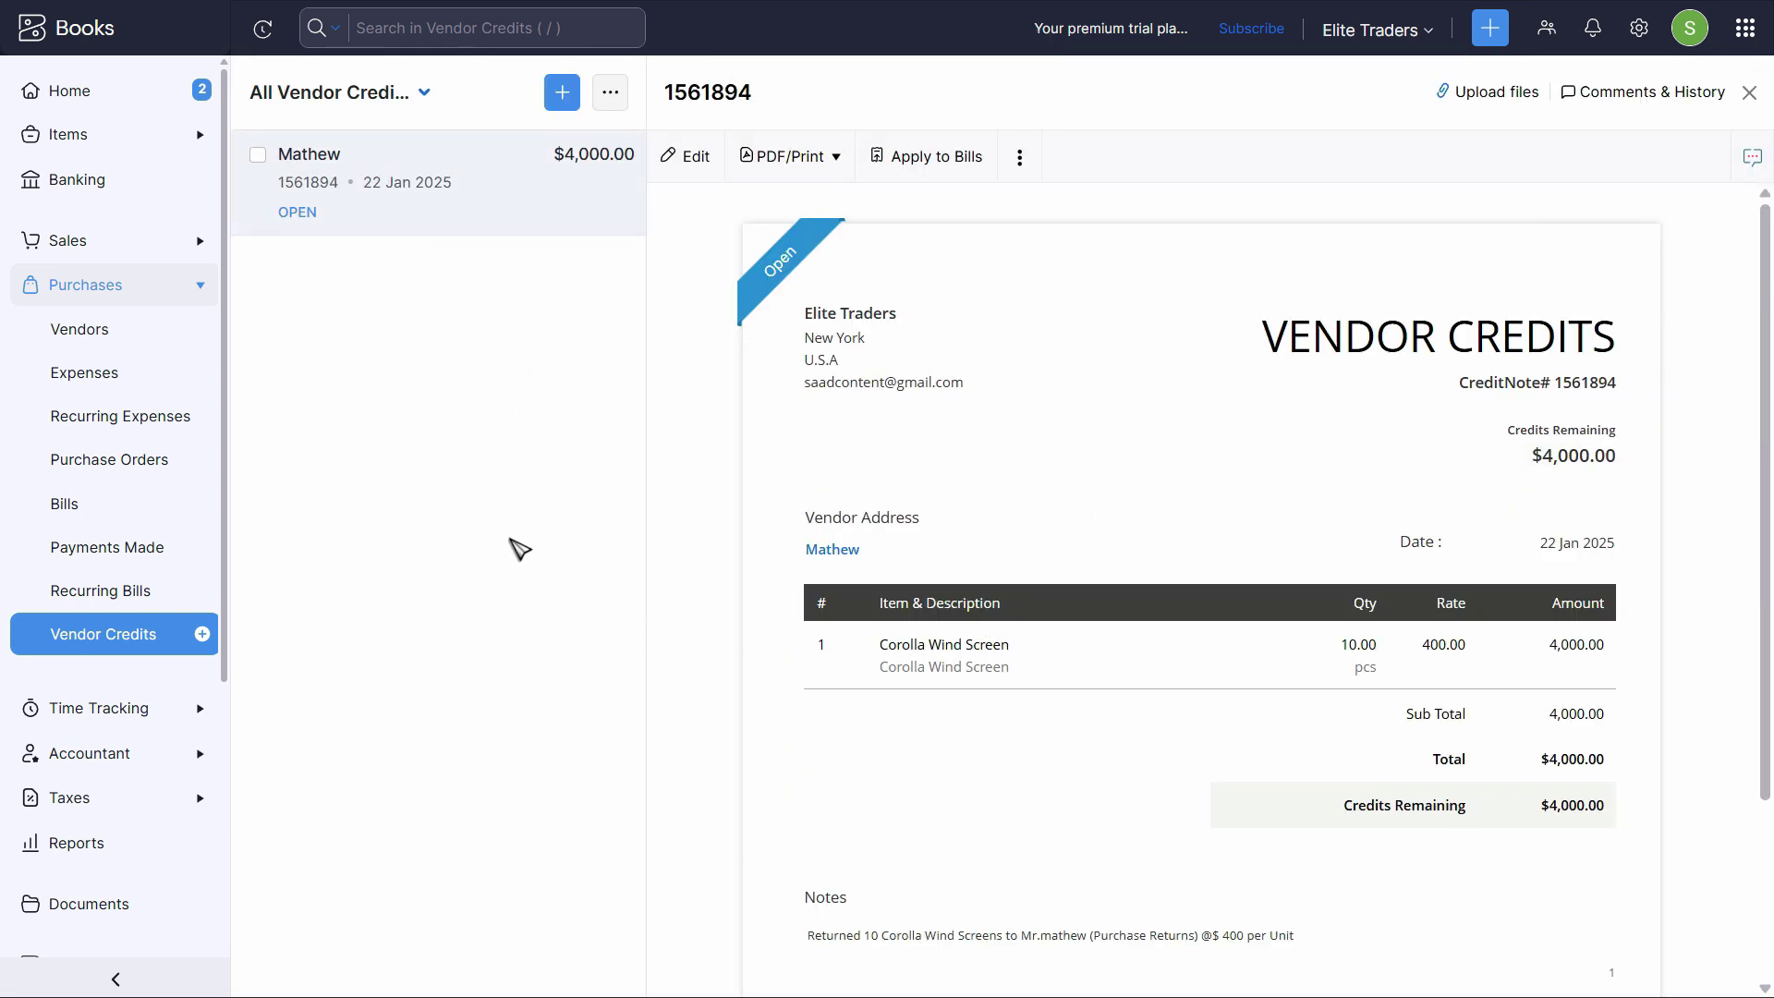
# - Cross-check the return entry in the PDF, then choose View Journal from the credit's more-actions menu
pyautogui.hotkey('alt', 'Tab')
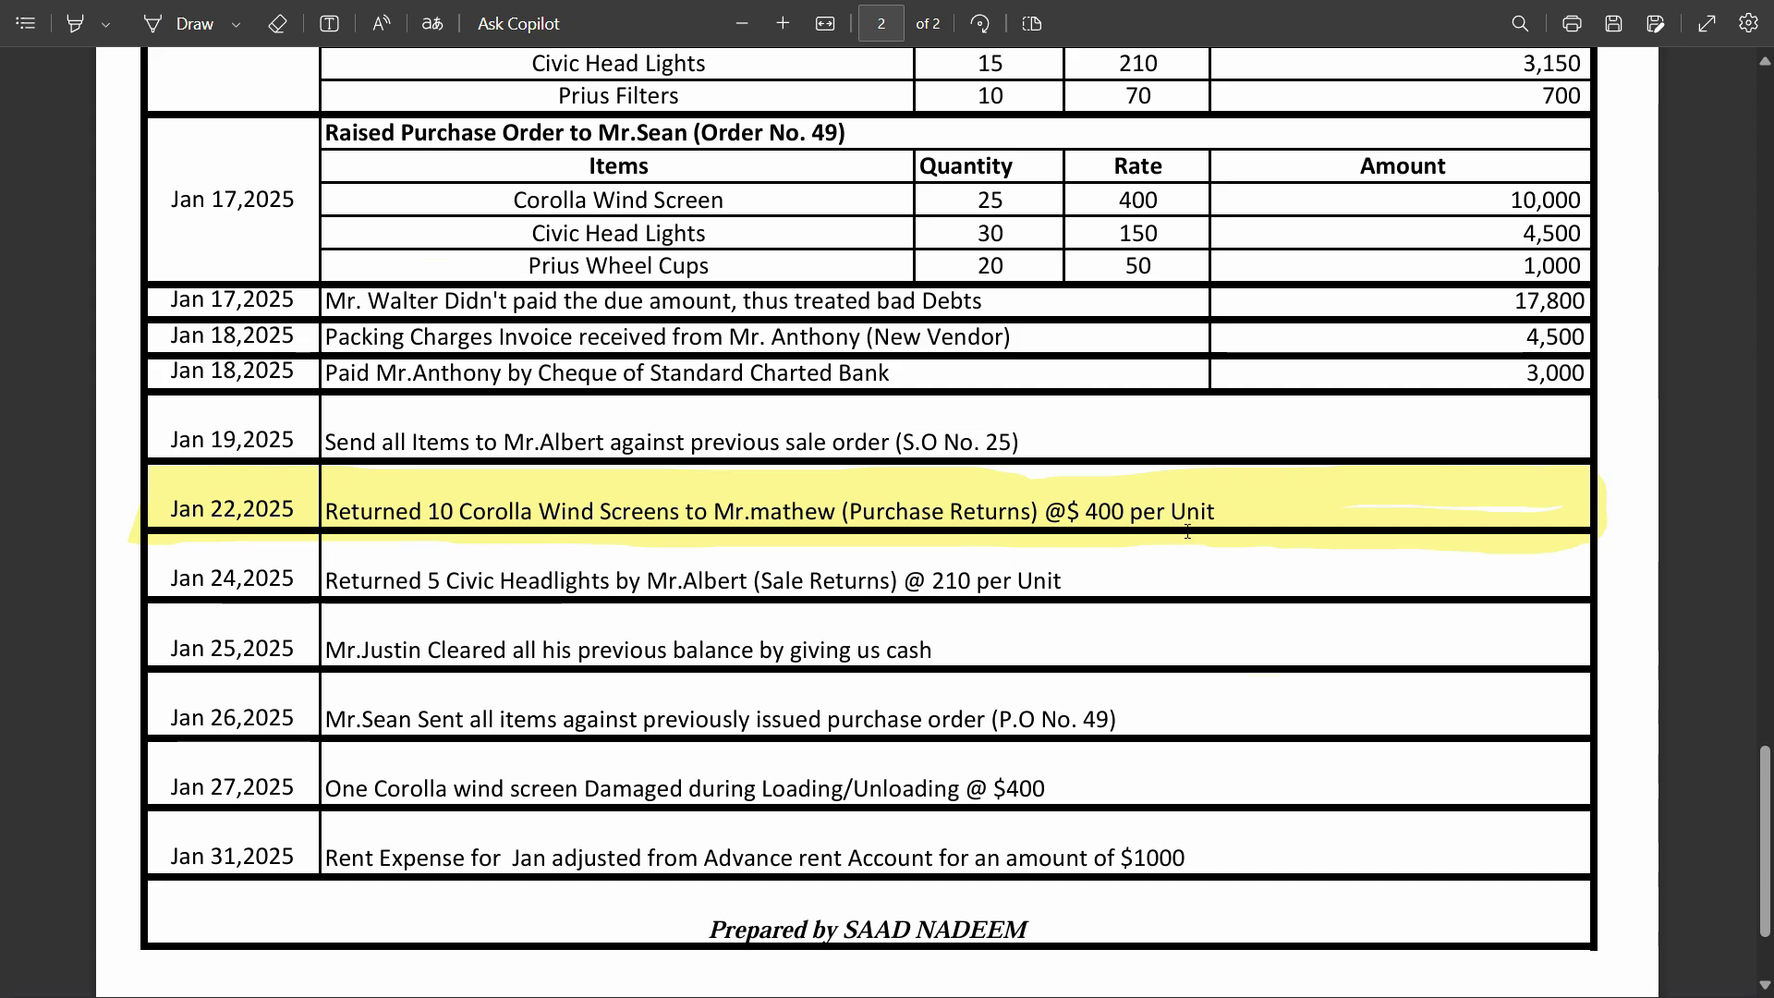
pyautogui.hotkey('alt', 'Tab')
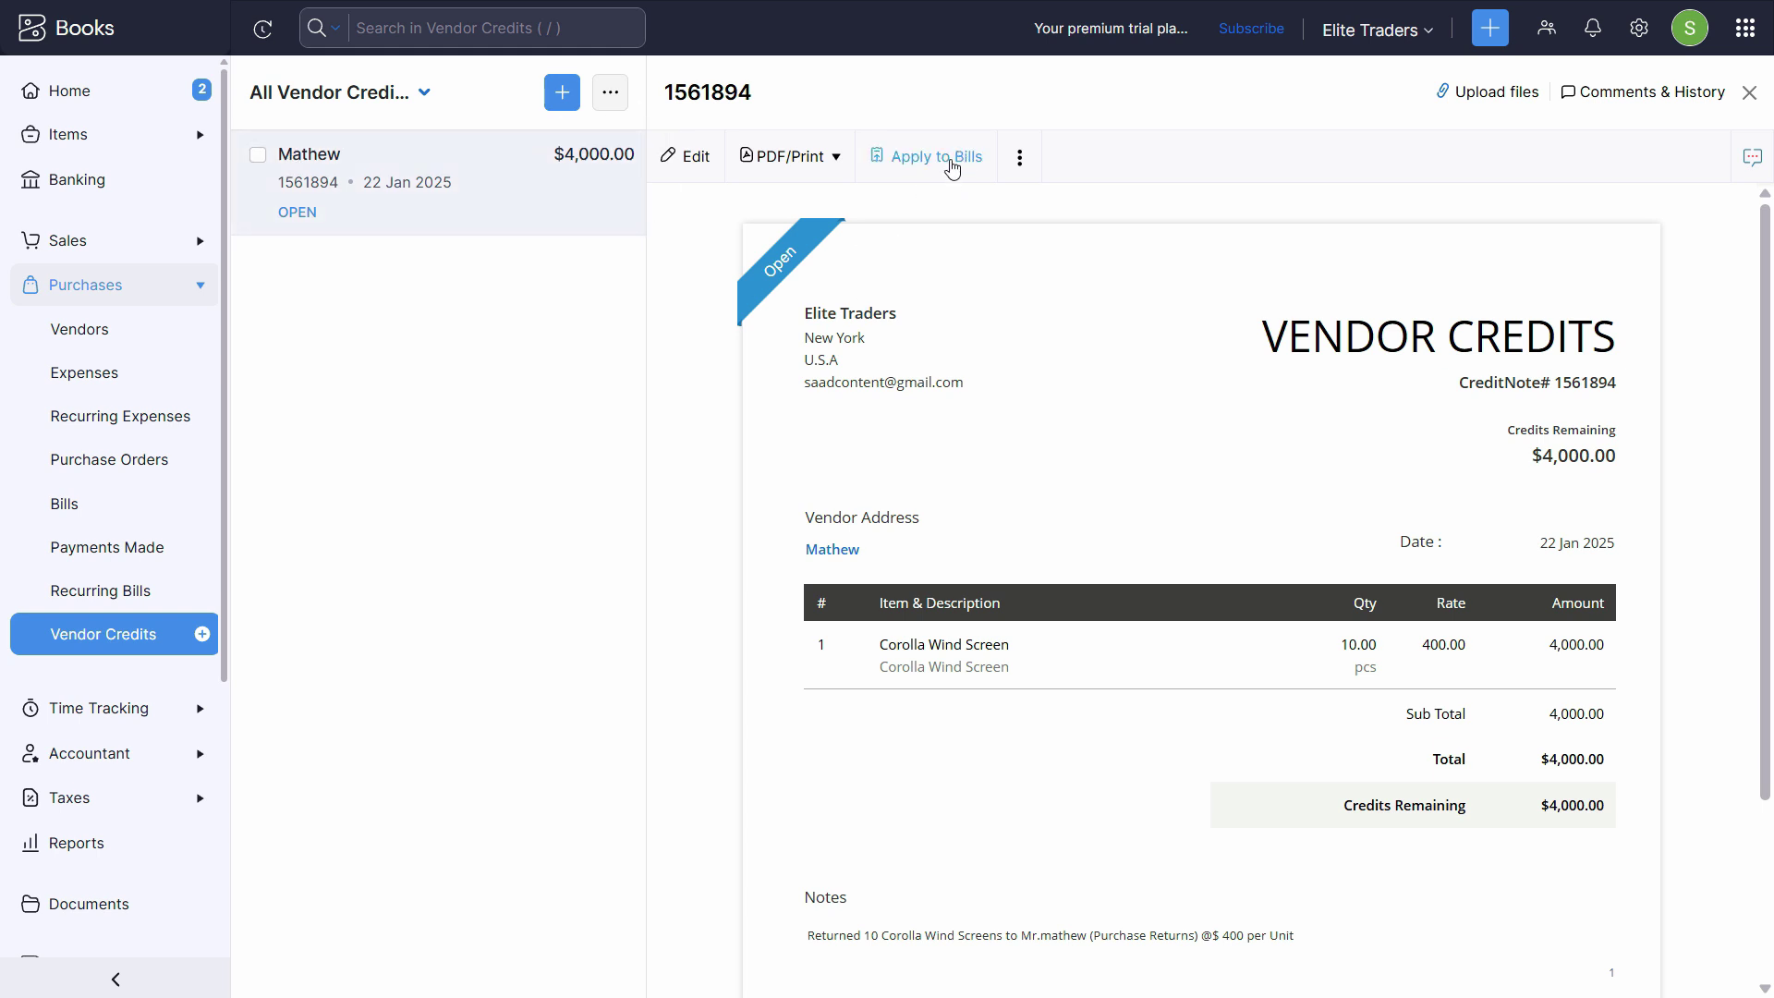
pyautogui.click(1017, 159)
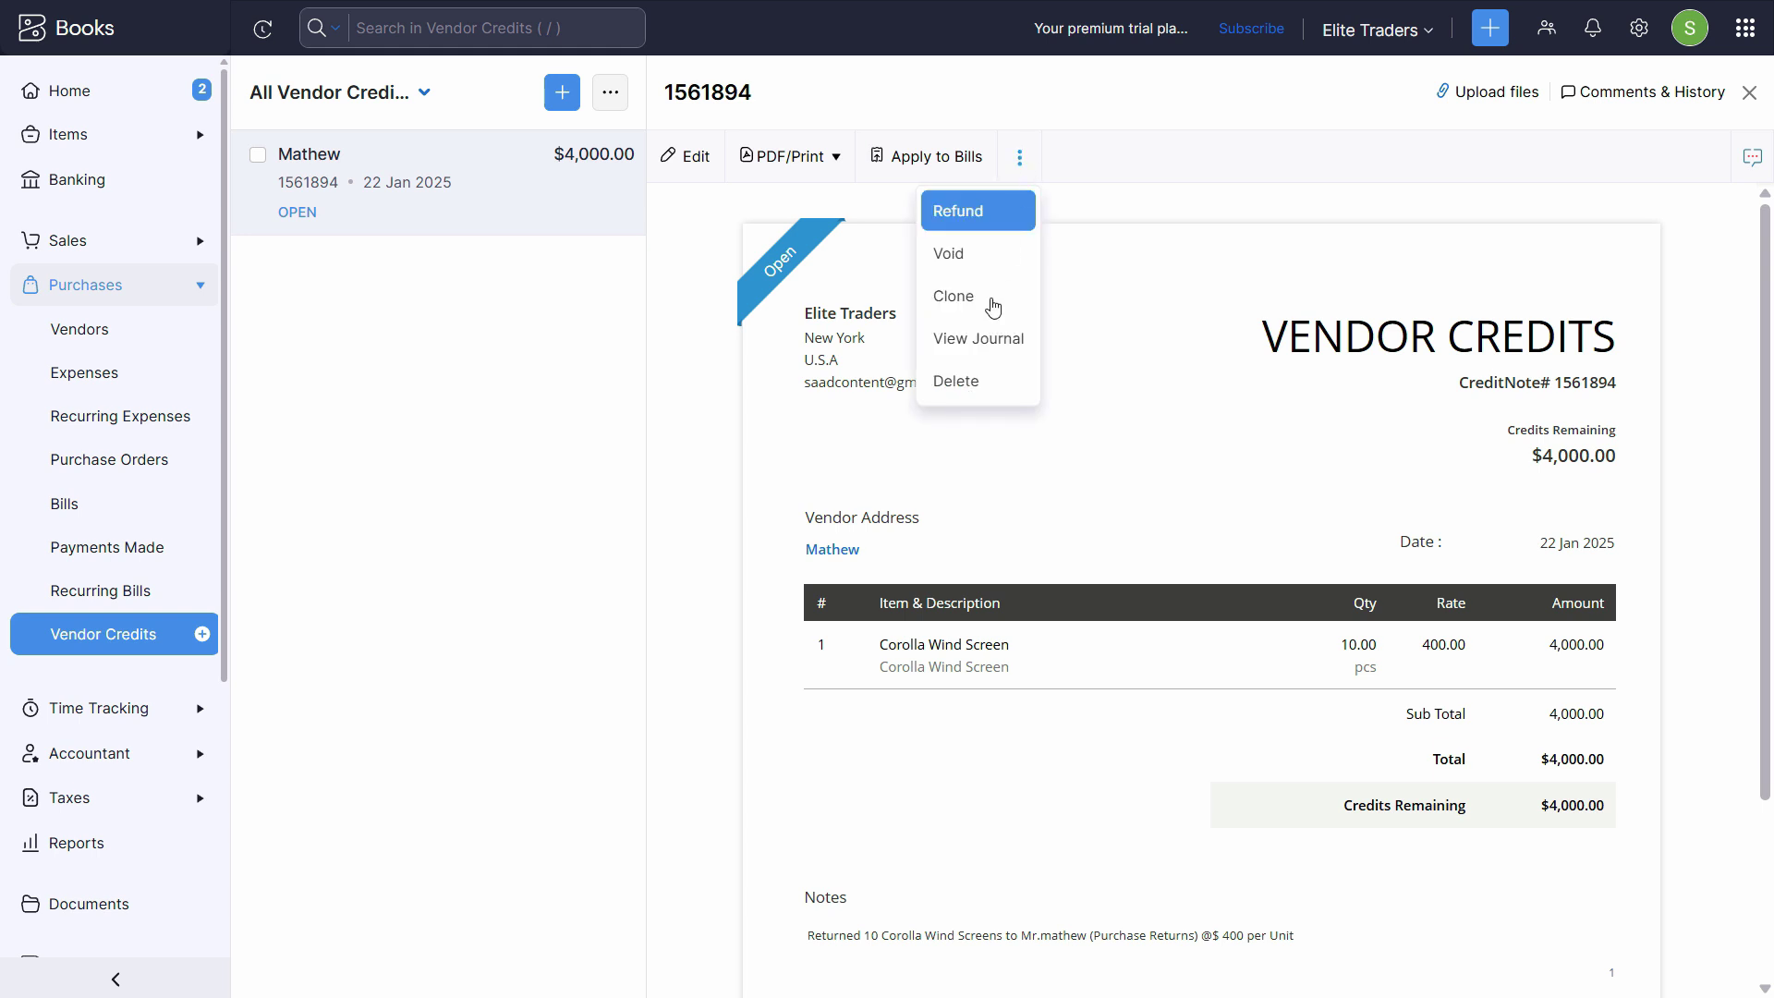
pyautogui.click(979, 341)
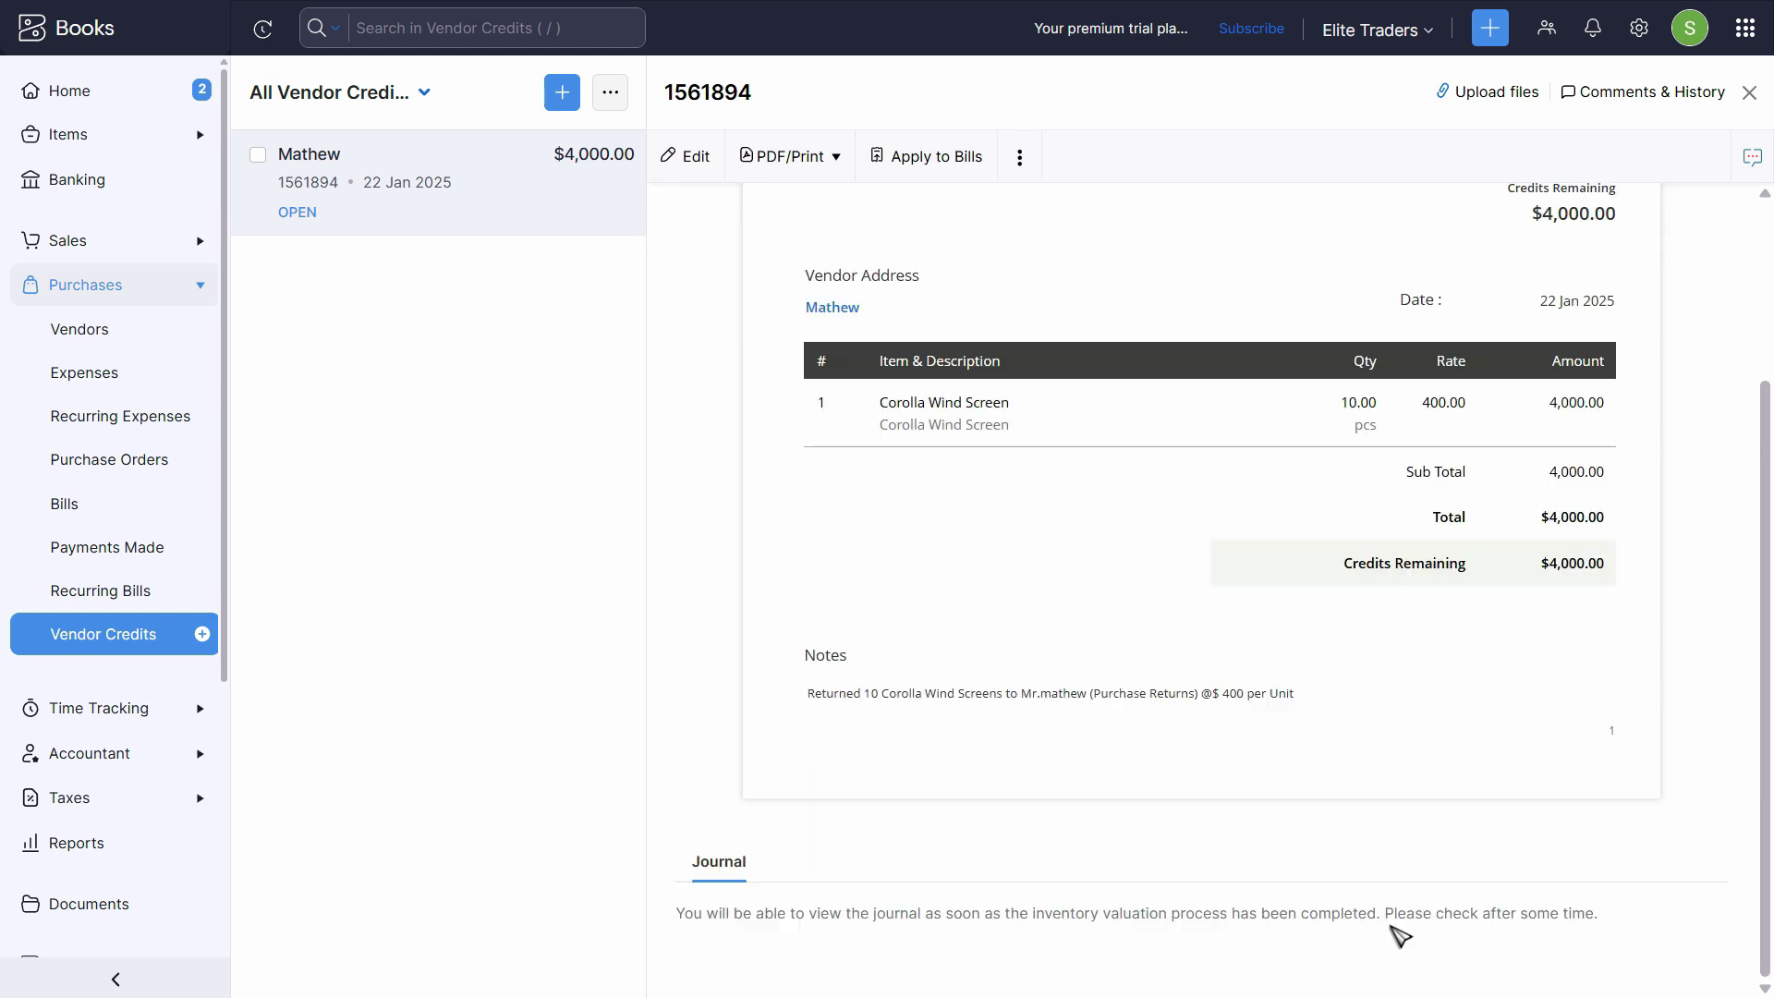
pyautogui.scroll(5, 1395, 934)
# - Open Apply to Bills and check bill 5251's purchase details in the PDF
pyautogui.click(924, 158)
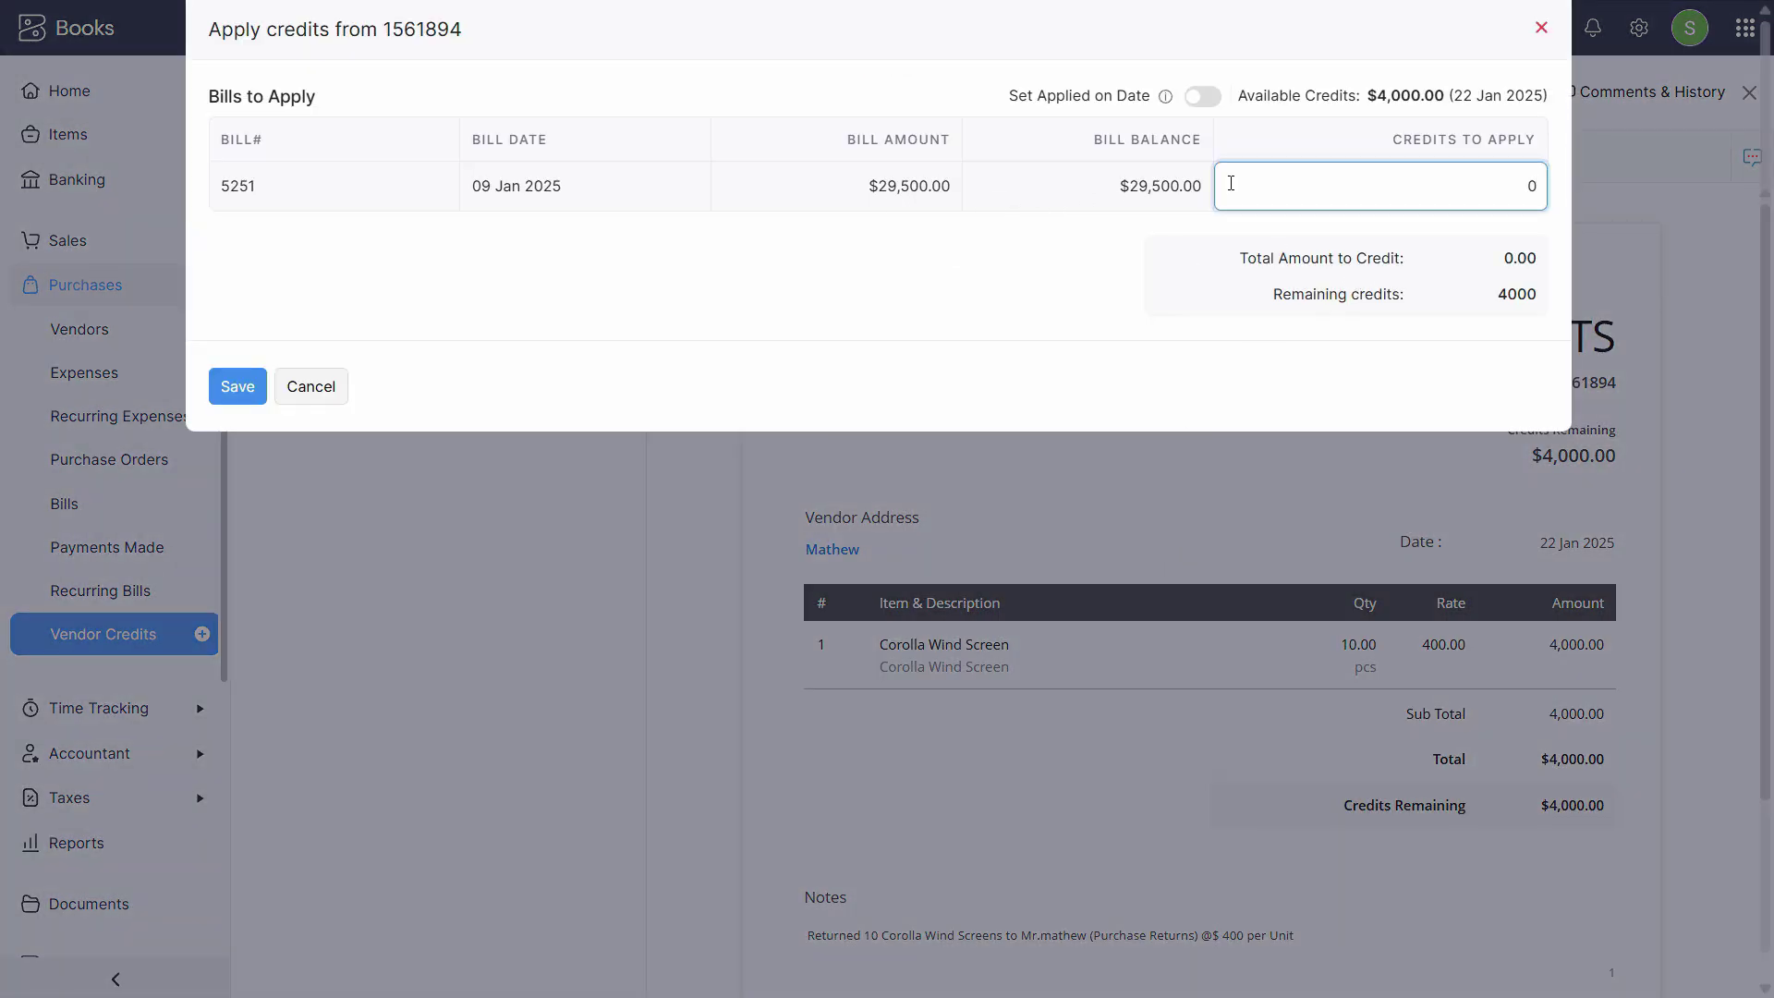
pyautogui.doubleClick(1327, 183)
pyautogui.hotkey('alt', 'Tab')
pyautogui.scroll(10, 883, 555)
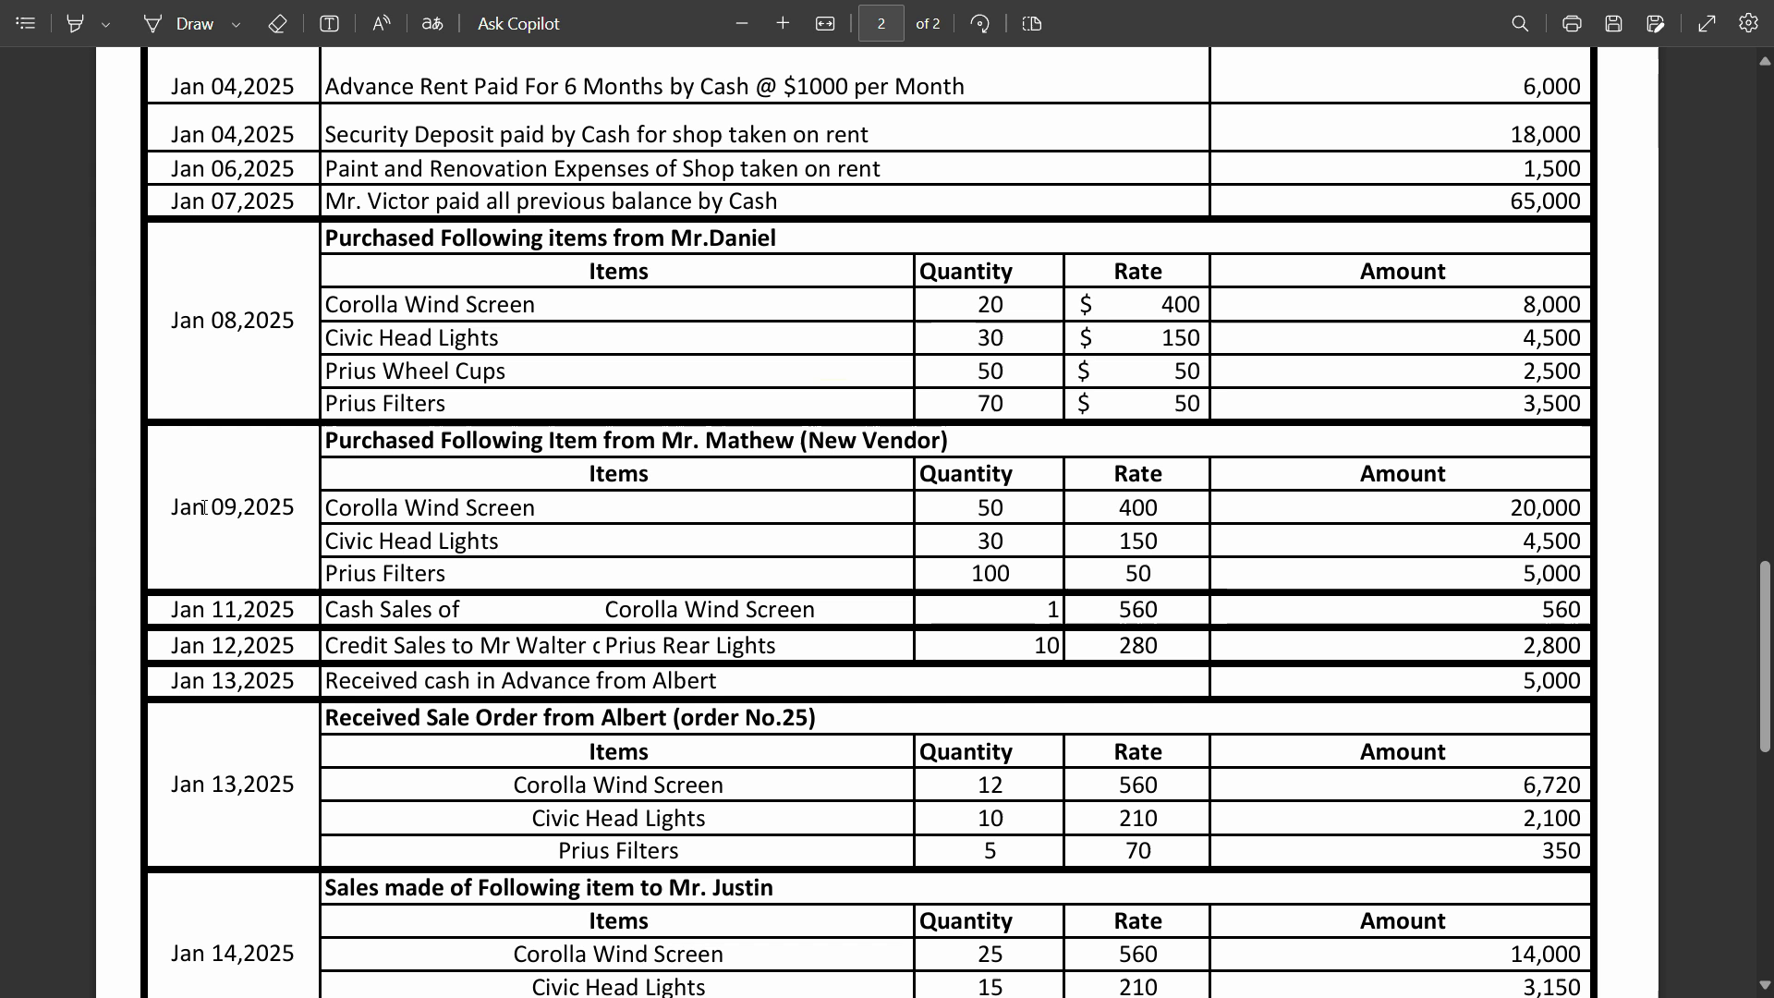
pyautogui.moveTo(181, 507); pyautogui.dragTo(295, 507)
pyautogui.press('Escape')
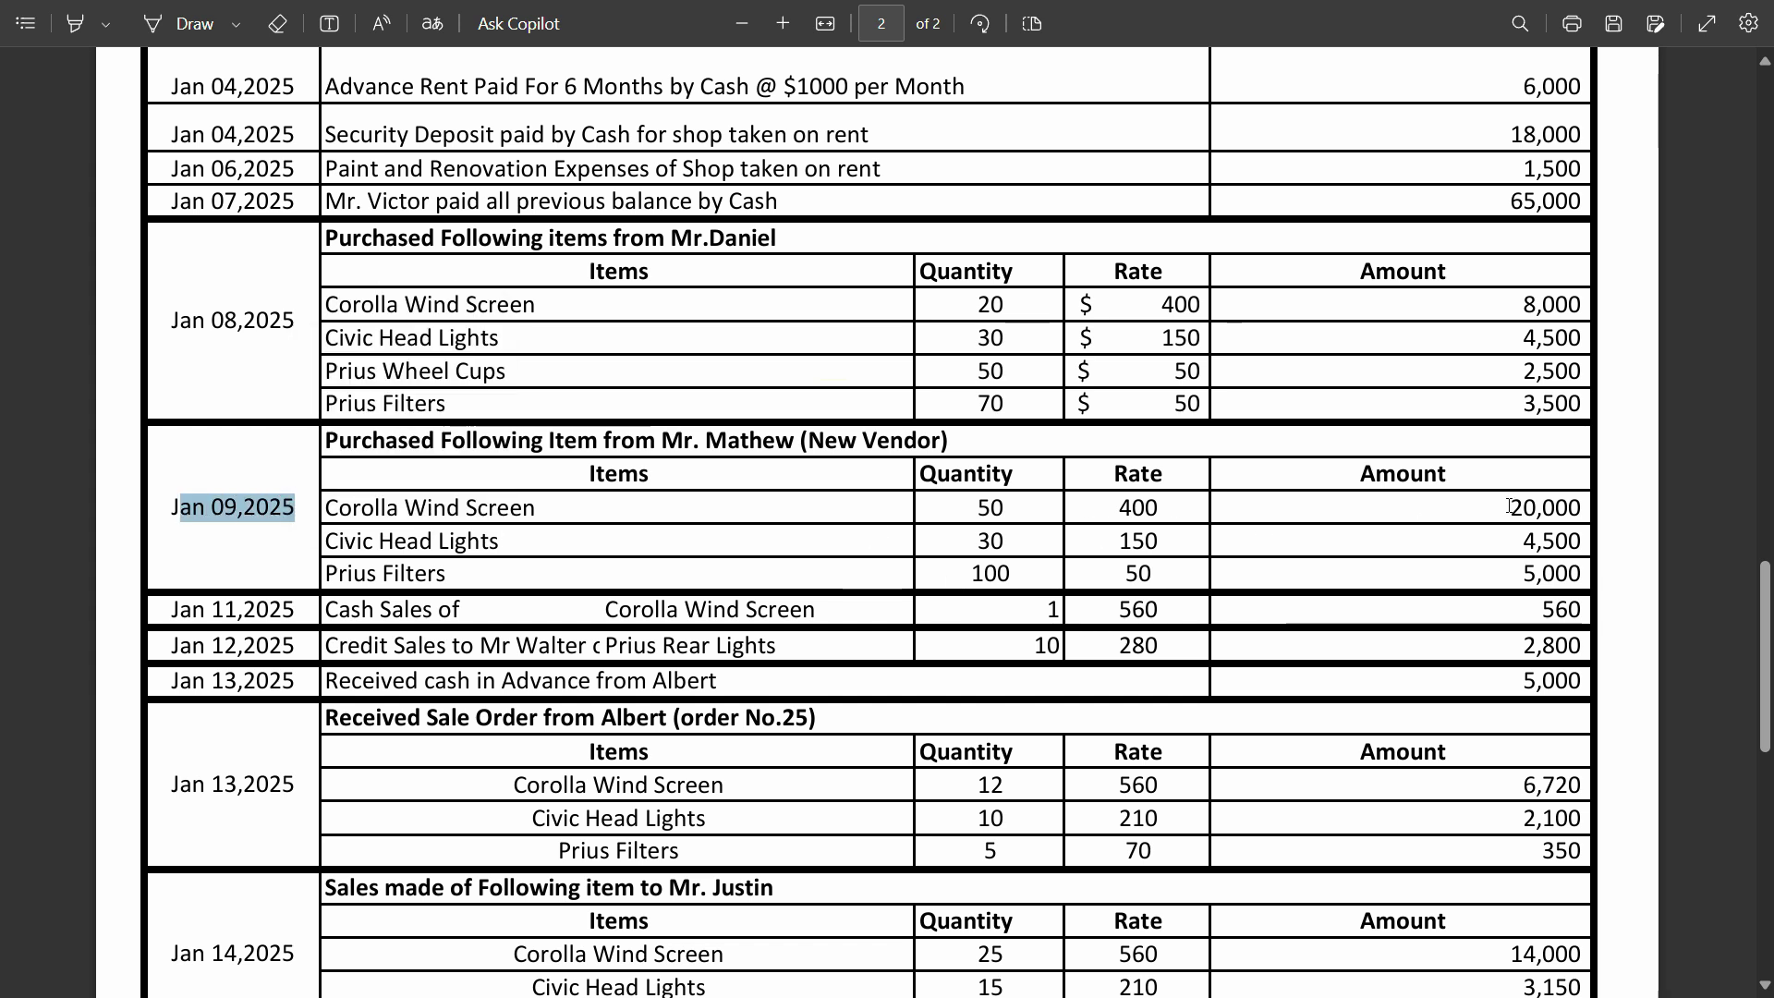
pyautogui.moveTo(1508, 502); pyautogui.dragTo(1478, 514)
pyautogui.click(1456, 521)
pyautogui.scroll(-6, 1306, 564)
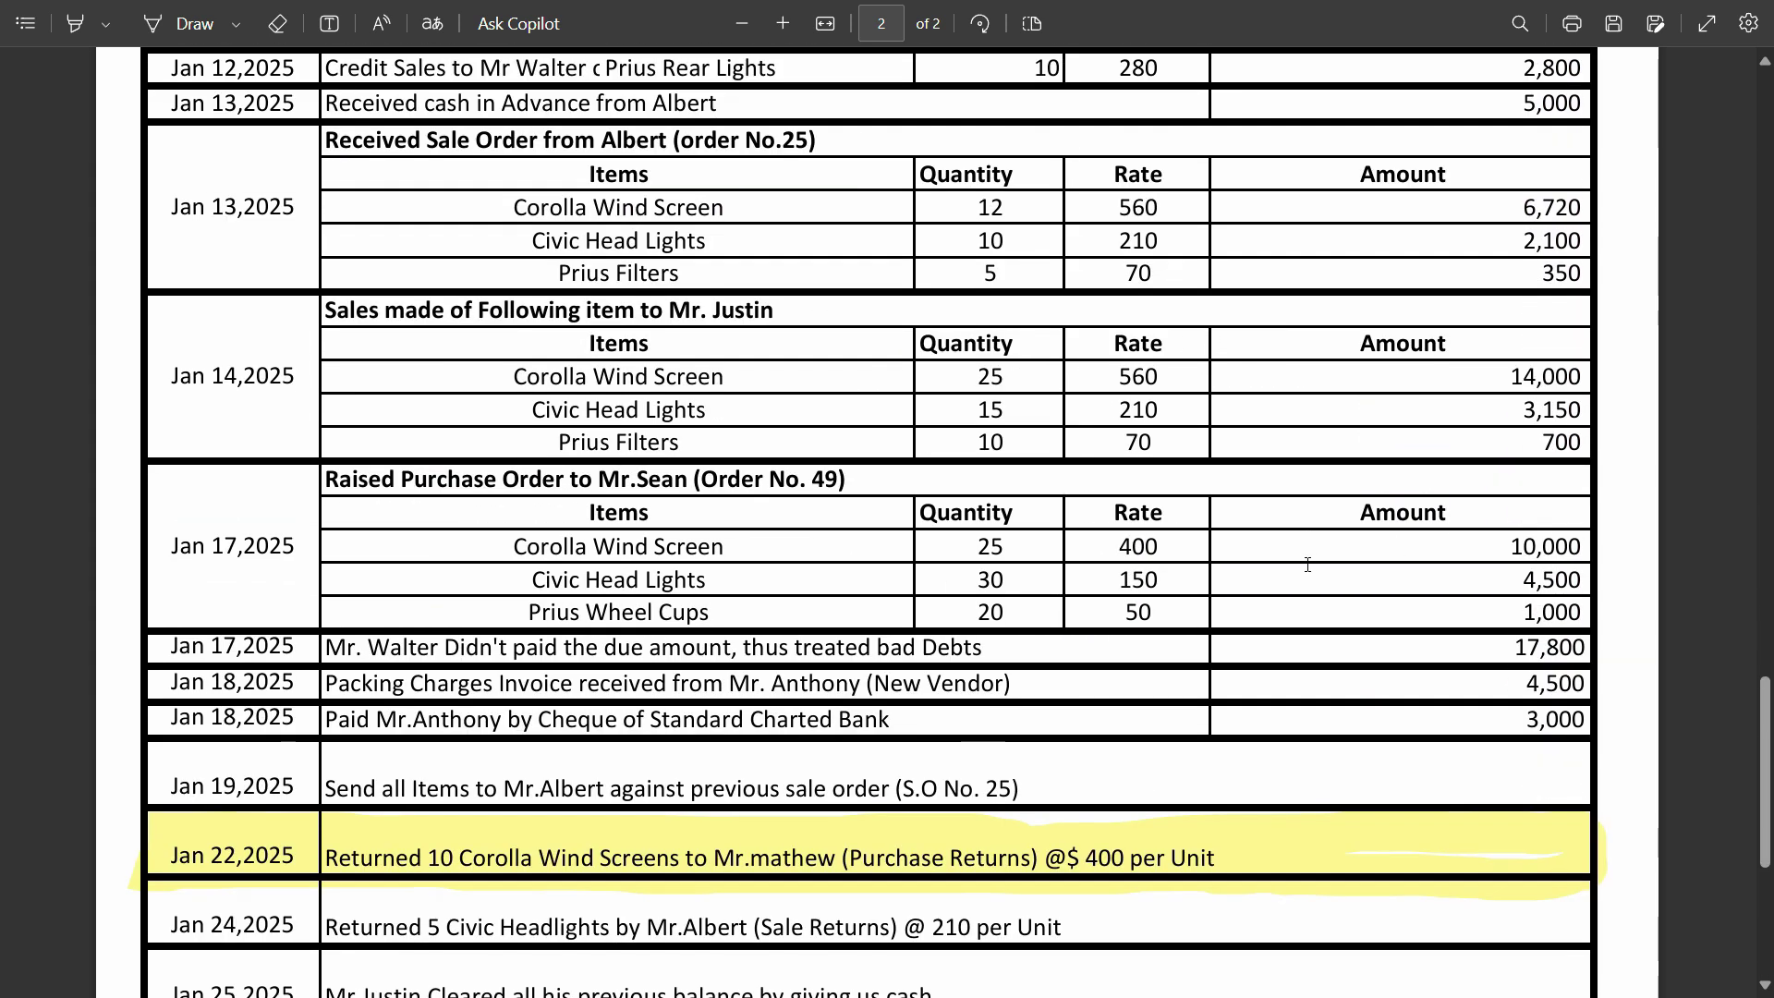
pyautogui.scroll(4, 1523, 281)
pyautogui.hotkey('alt', 'Tab')
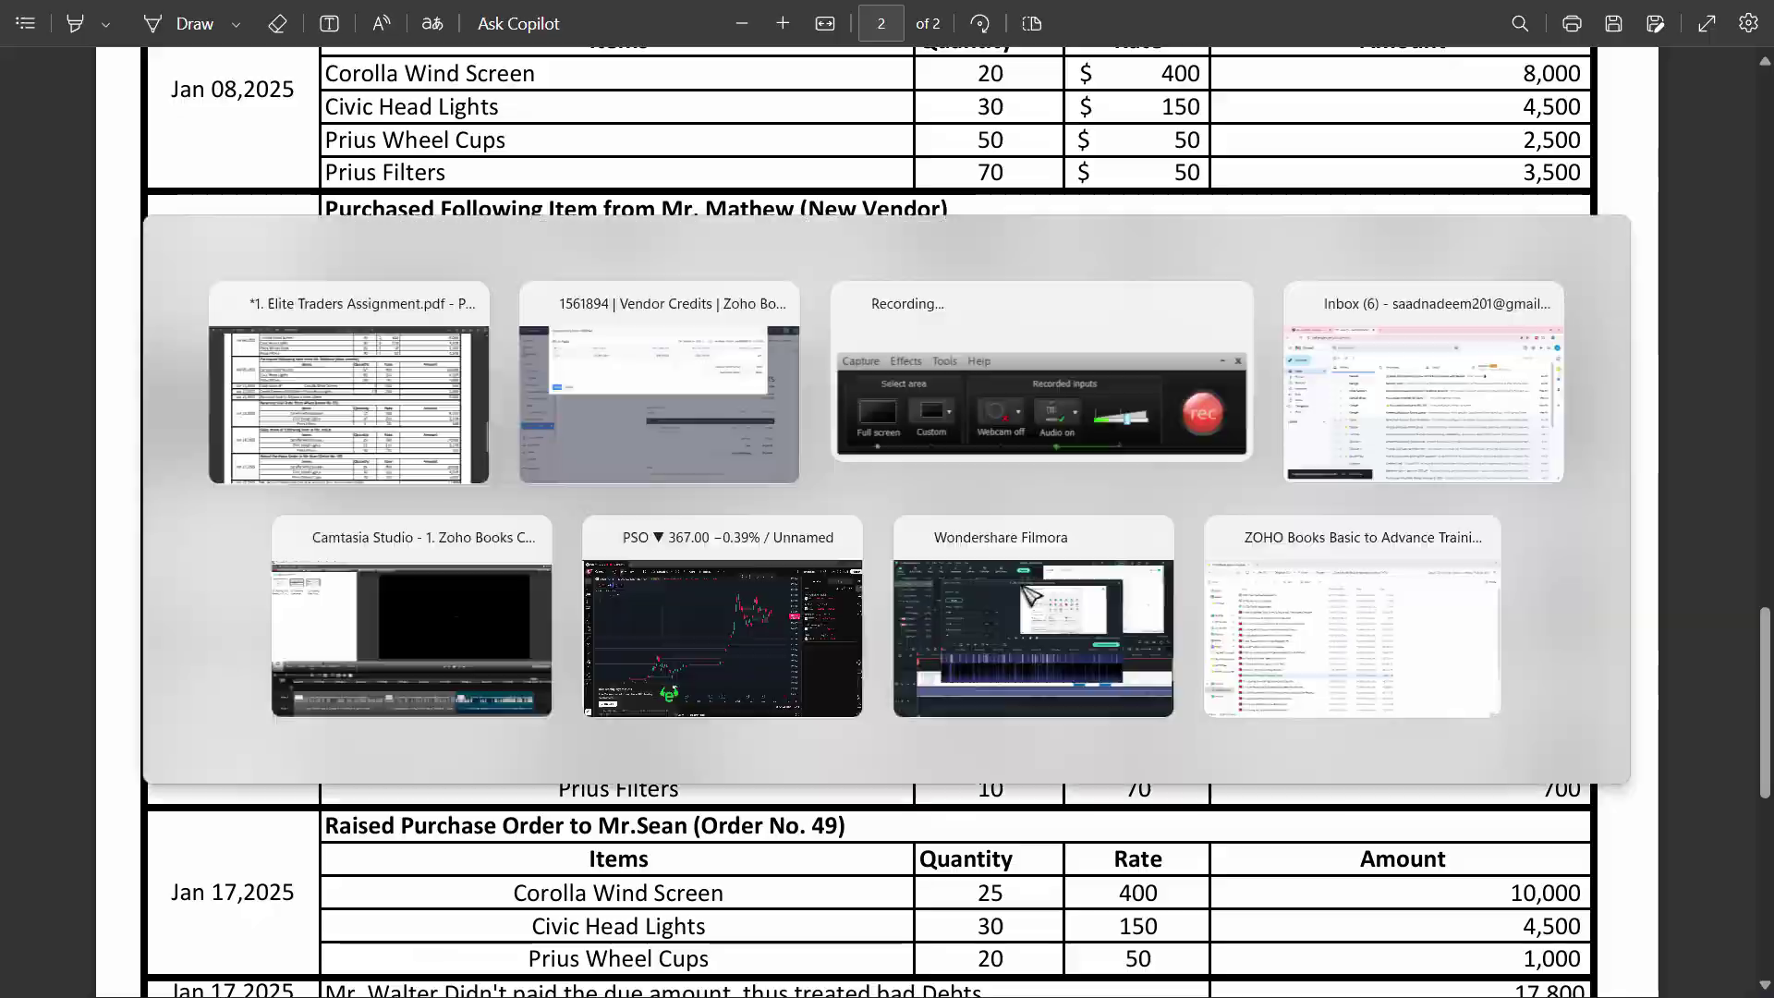
# - Apply 4,000 in credits to bill 5251 and save
pyautogui.hotkey('ctrl', 'a')
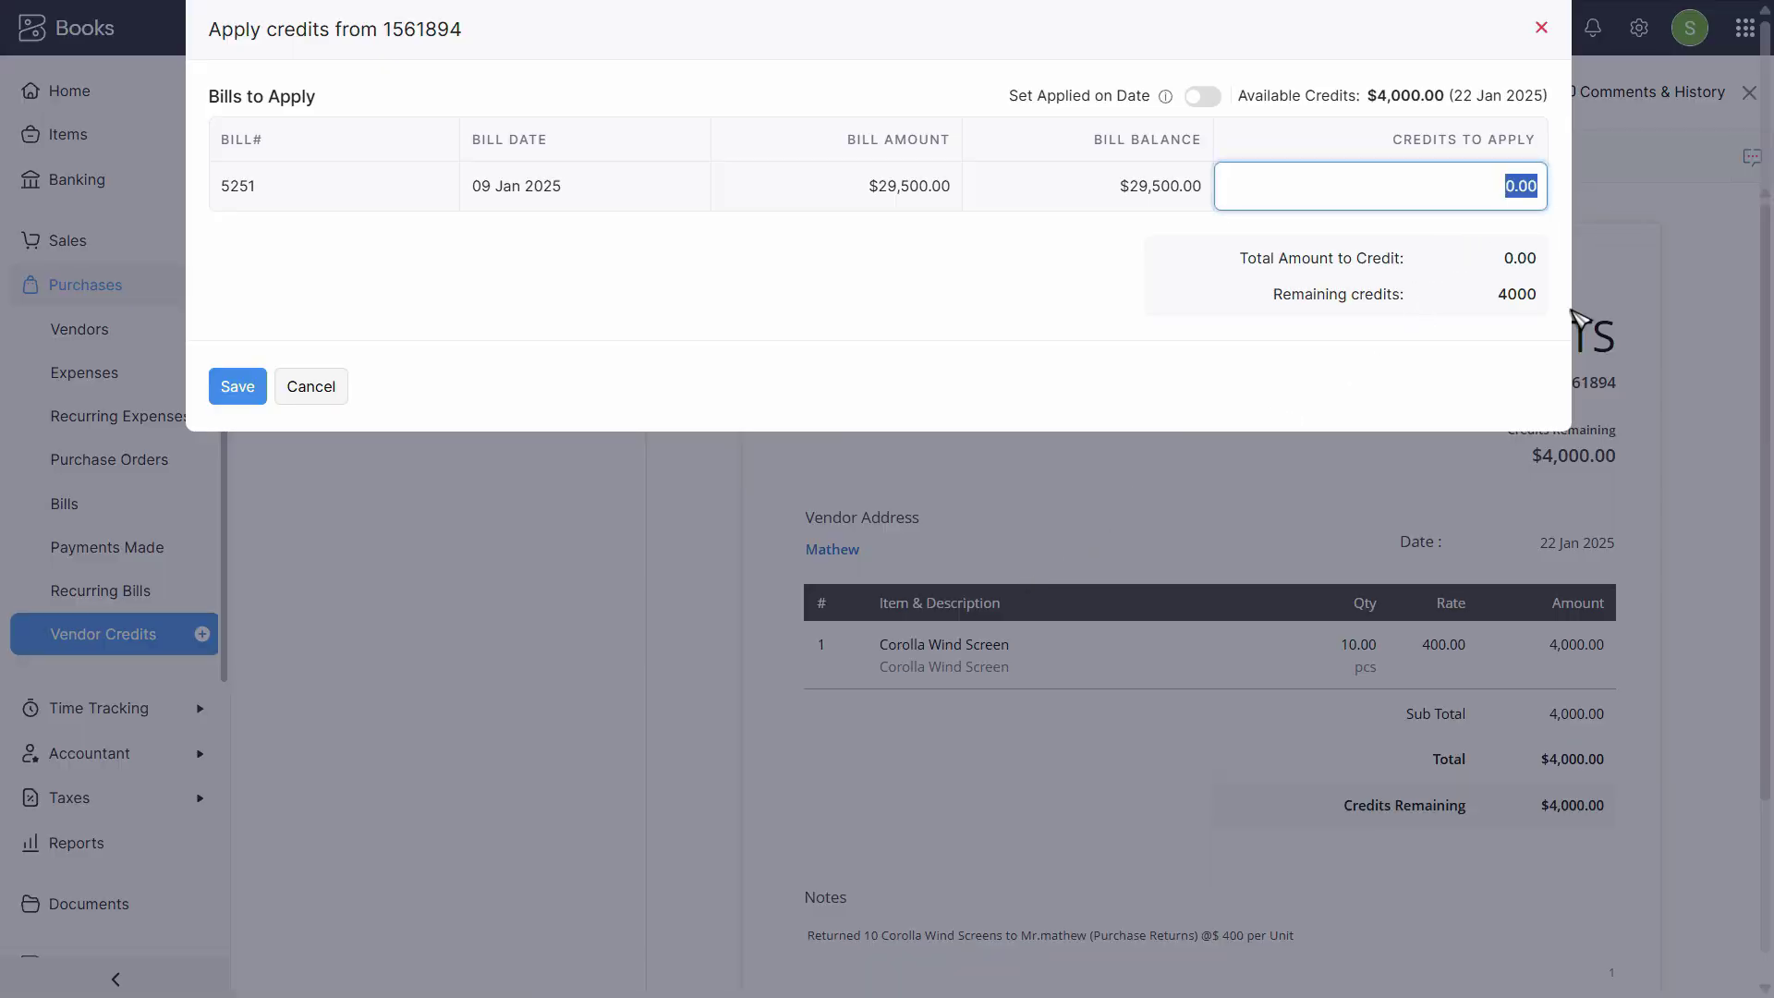
pyautogui.write('5000')
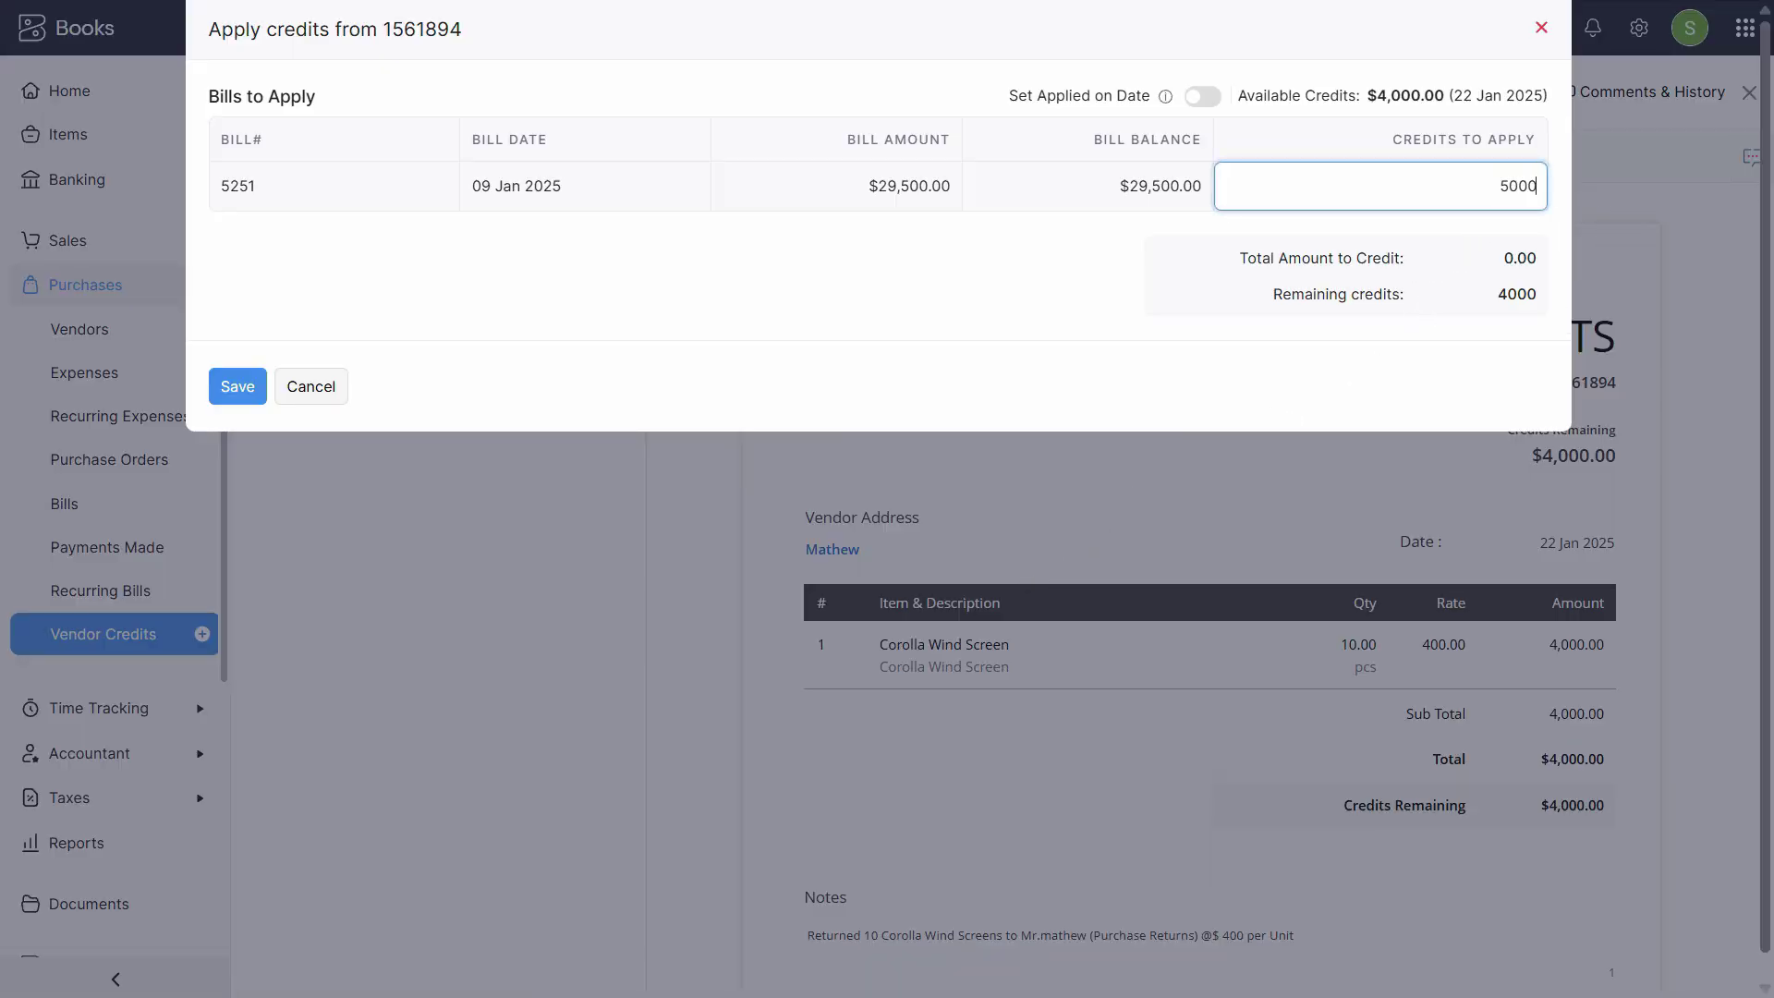
pyautogui.press('BackSpace')
pyautogui.press('BackSpace')
pyautogui.press('BackSpace')
pyautogui.press('BackSpace')
pyautogui.write('4000')
pyautogui.press('Tab')
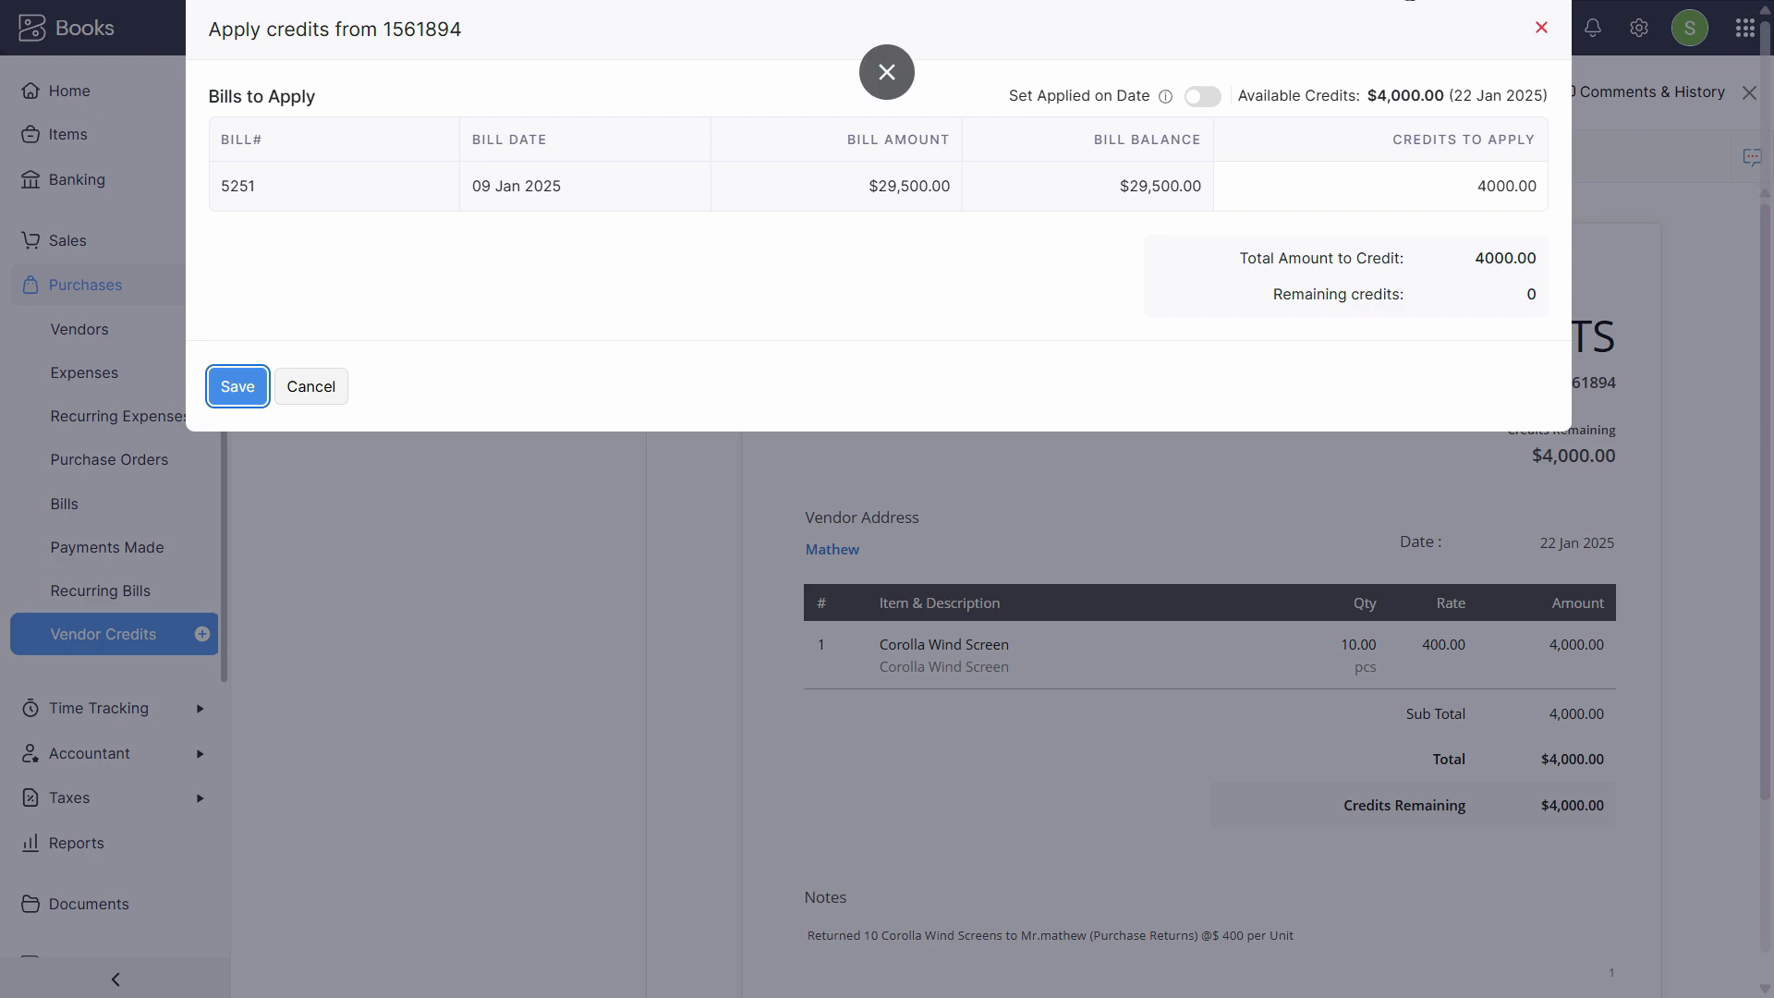
pyautogui.press('Return')
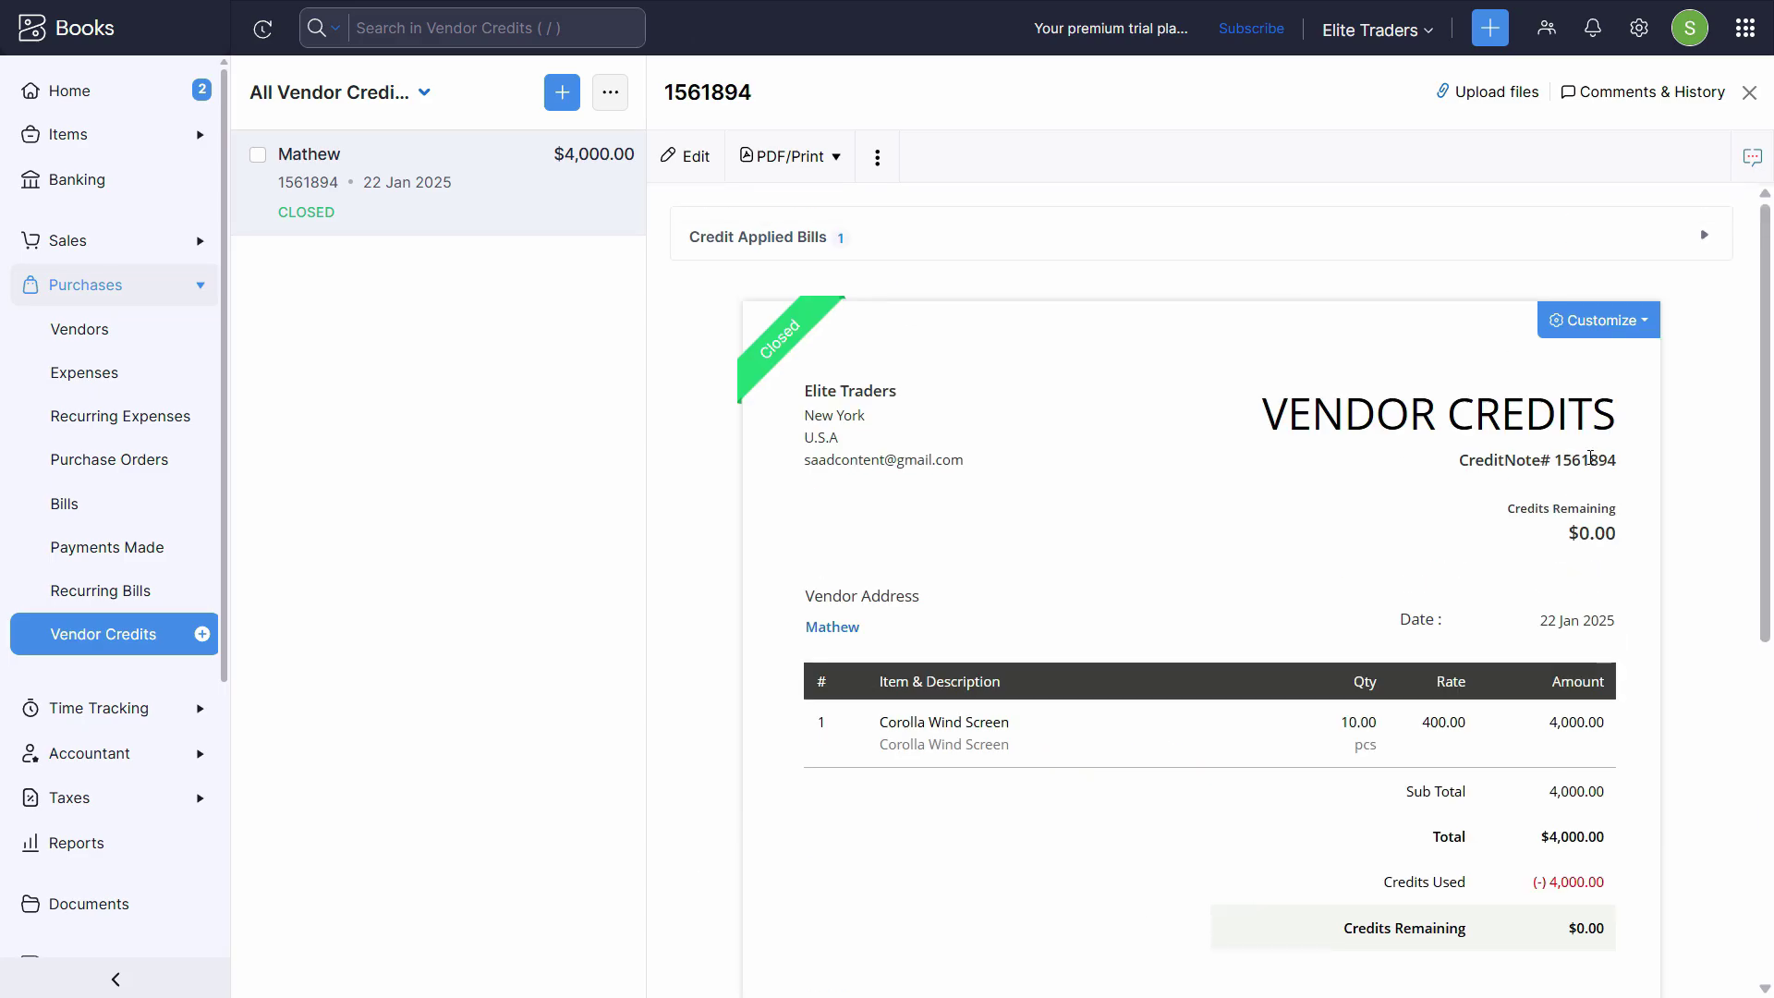
# - Scroll to the Journal showing Accounts Payable and Inventory Asset entries of 4,000.00 each
pyautogui.scroll(-5, 1562, 490)
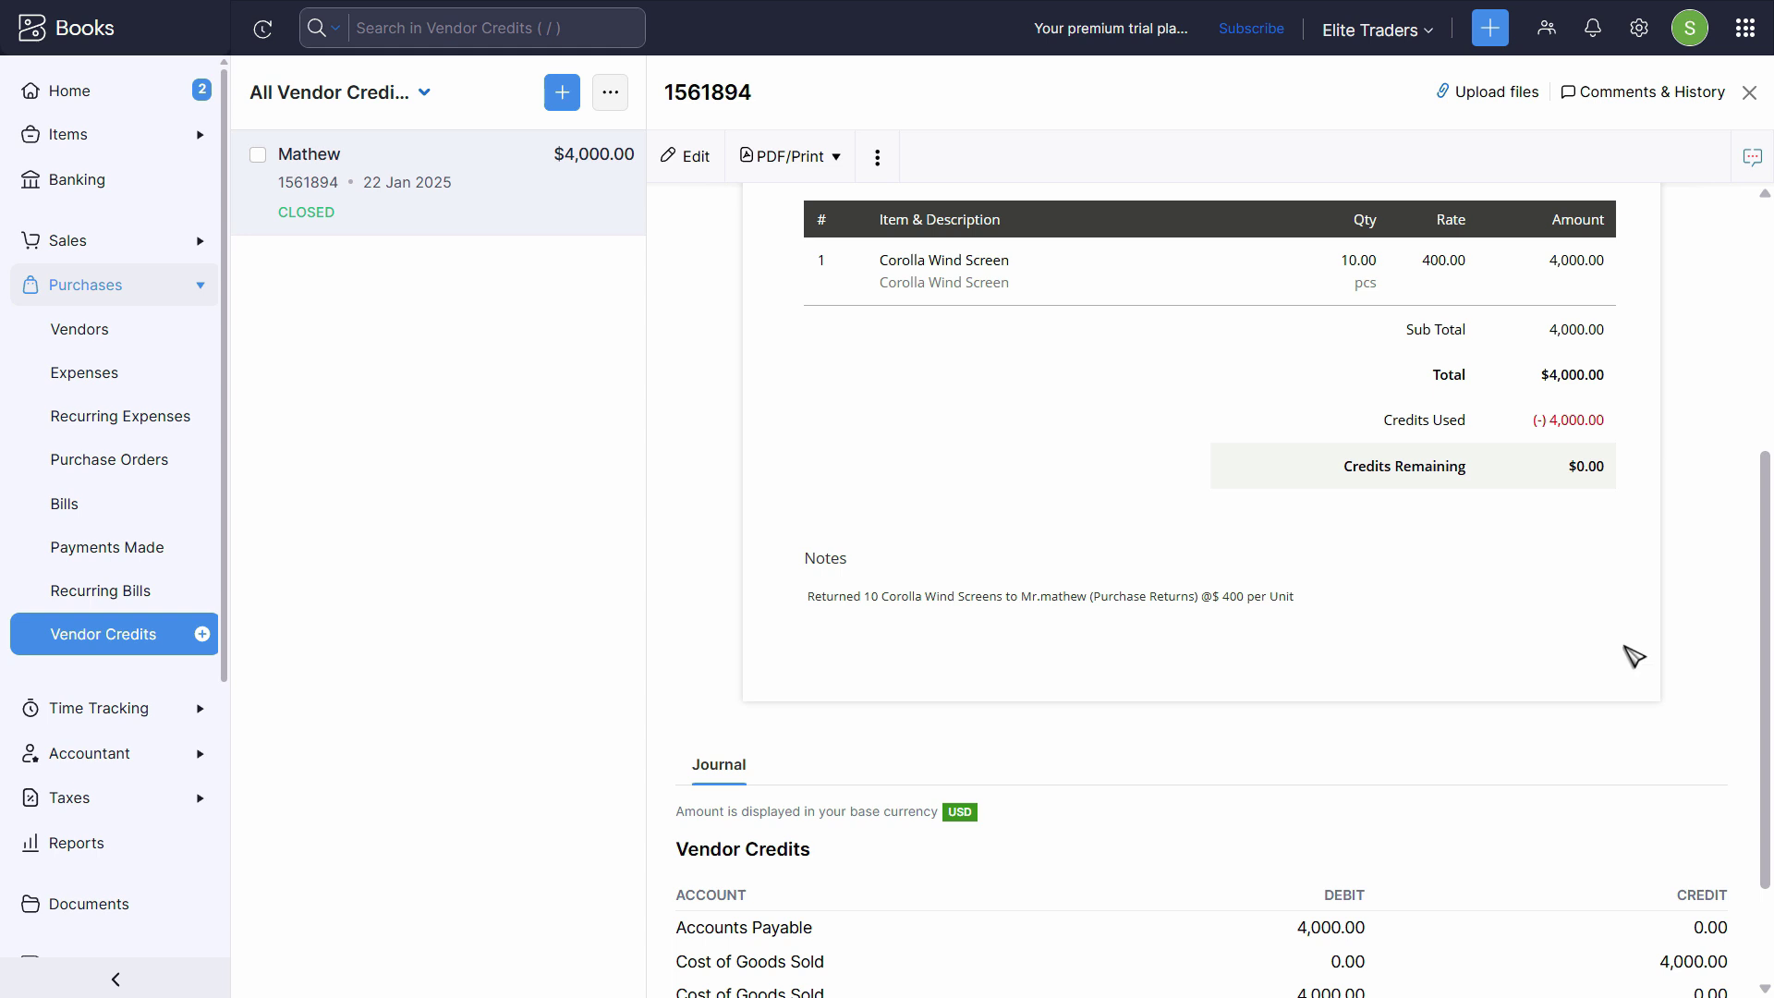
pyautogui.scroll(-2, 1631, 653)
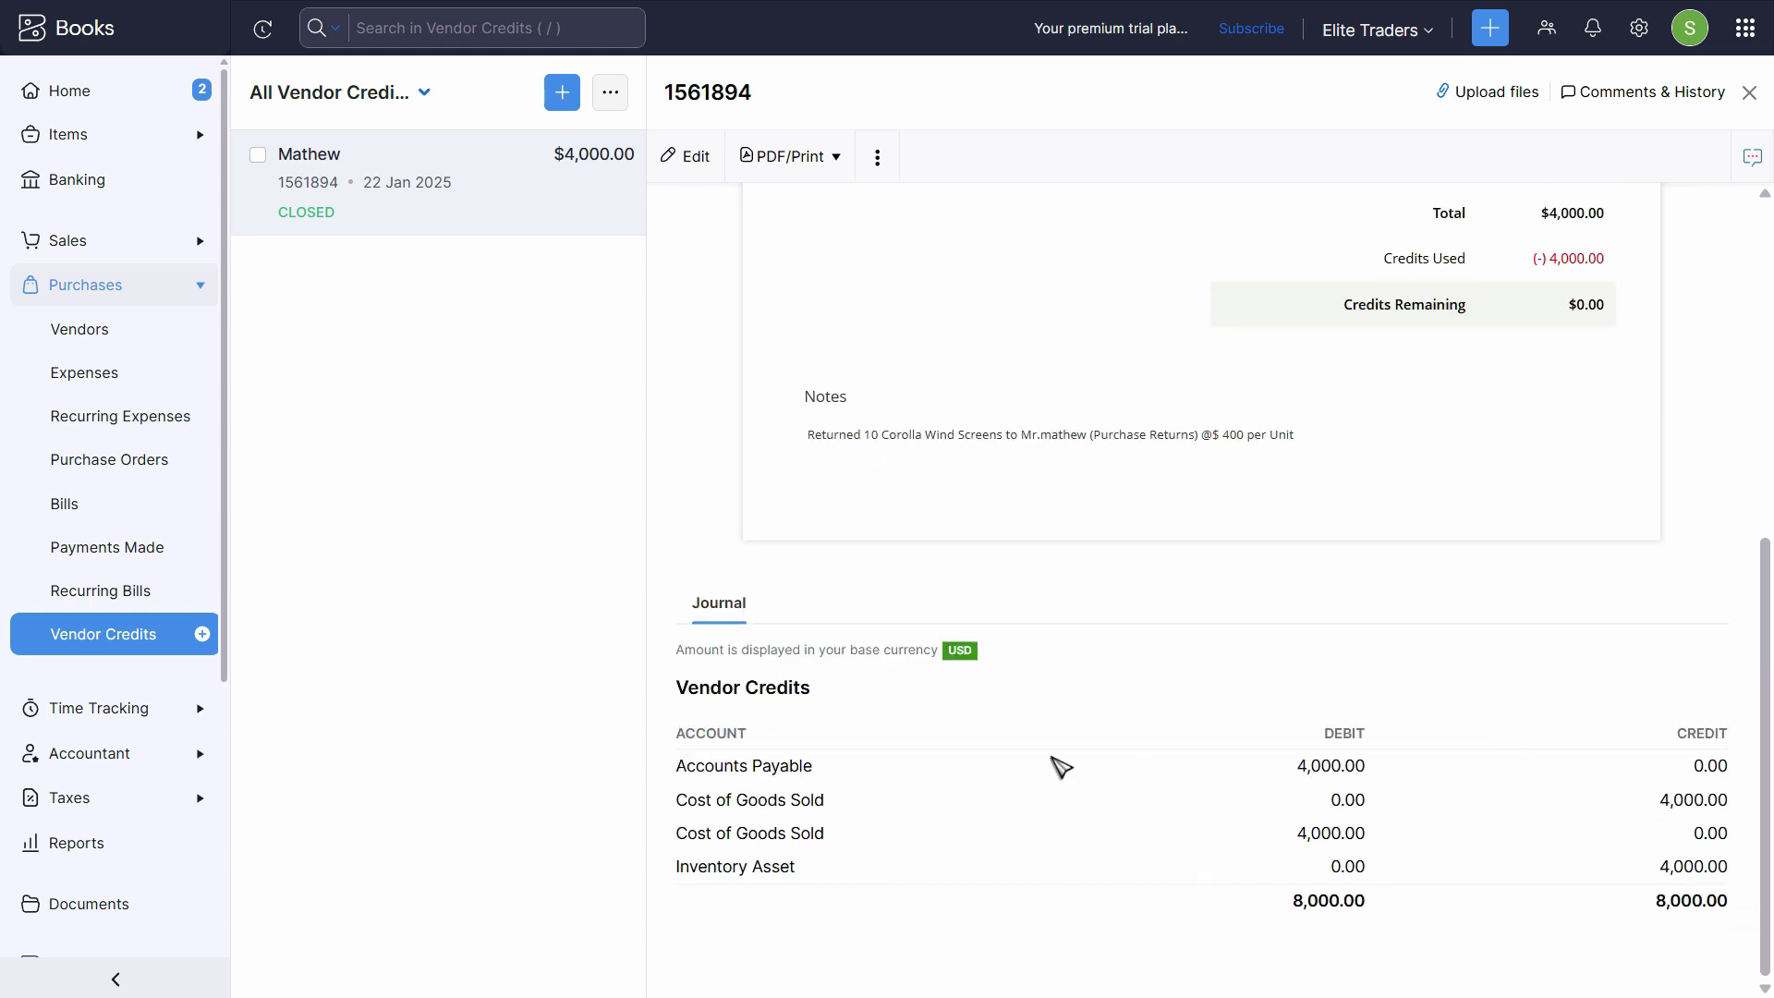